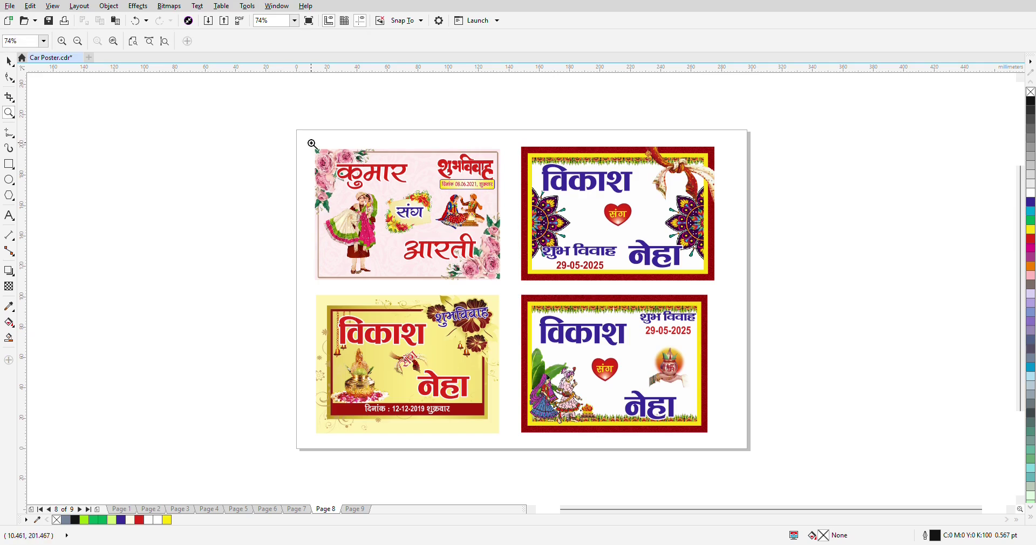
# - Examine the four wedding poster designs on page 8 and check how their name lettering is built
pyautogui.moveTo(312, 143); pyautogui.dragTo(504, 291)
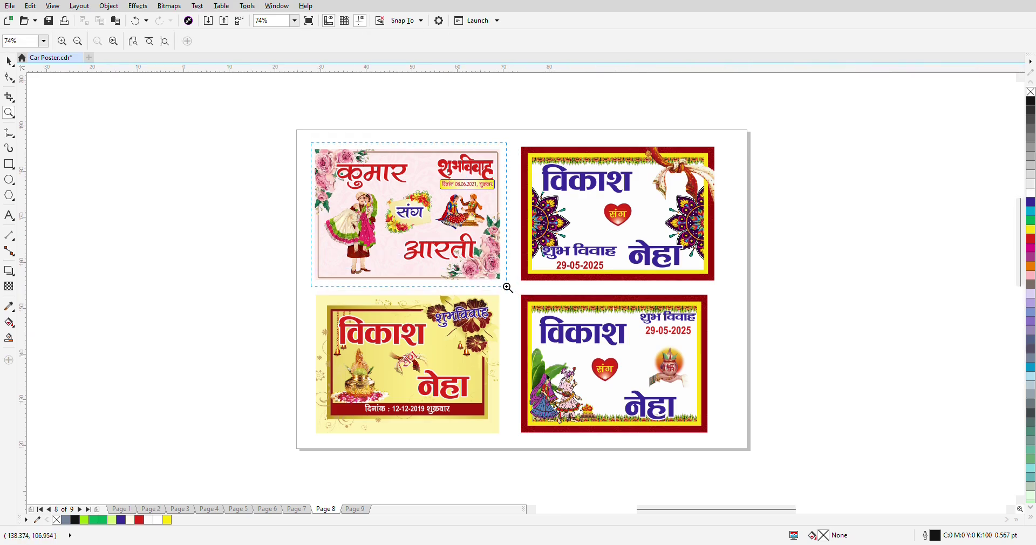
pyautogui.moveTo(665, 512); pyautogui.dragTo(729, 510)
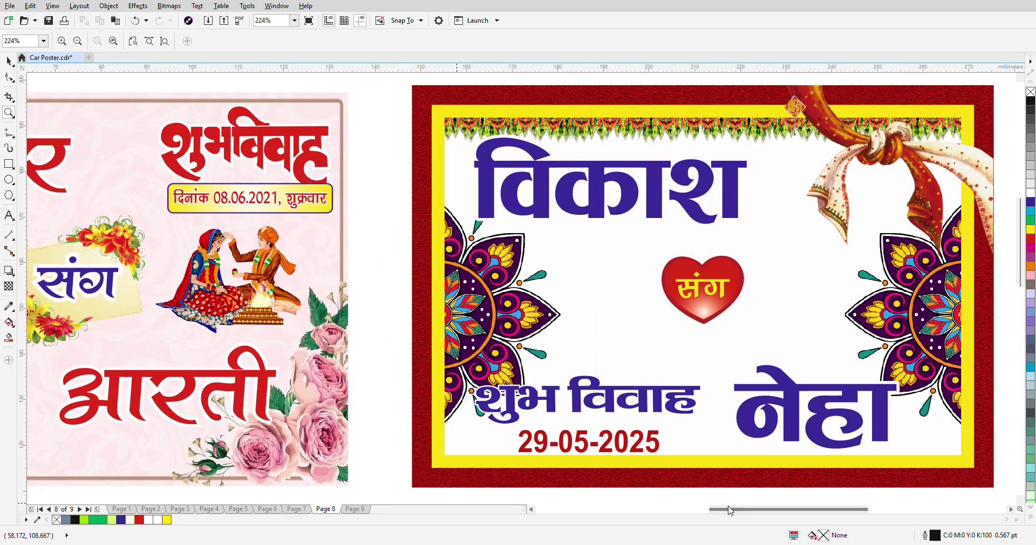
pyautogui.press('F4')
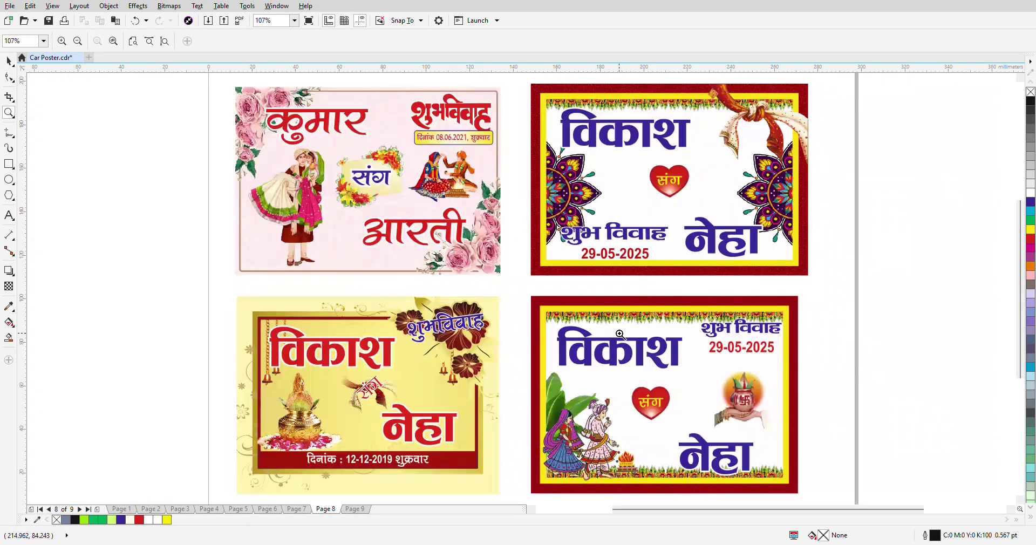
pyautogui.moveTo(222, 289); pyautogui.dragTo(503, 466)
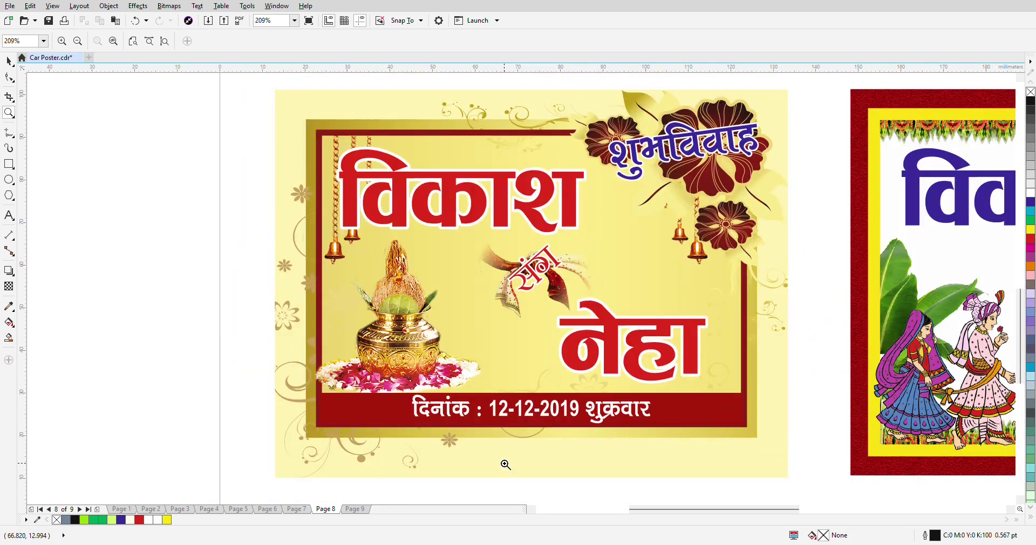
pyautogui.click(9, 61)
pyautogui.click(429, 219)
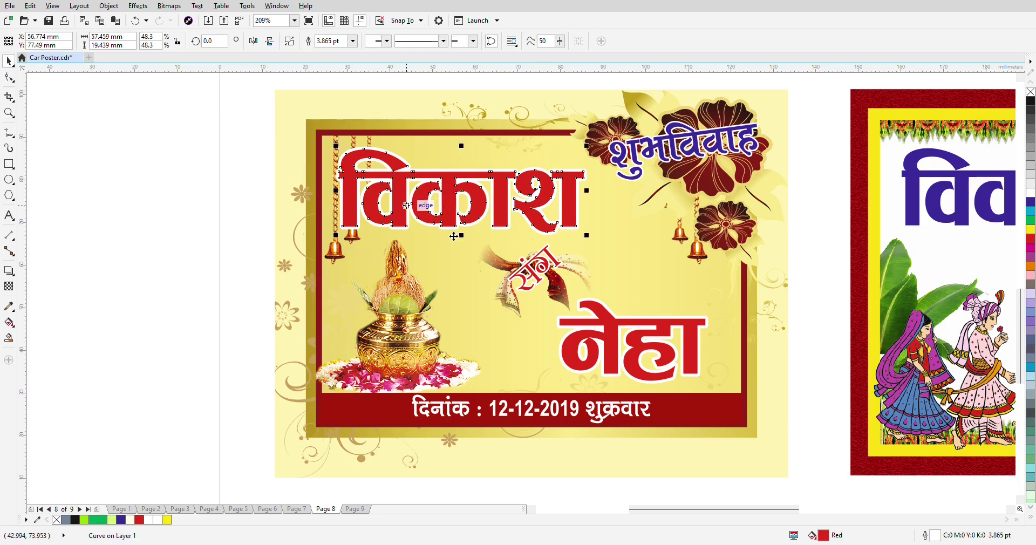
pyautogui.press('Tab')
pyautogui.scroll(-3, 436, 336)
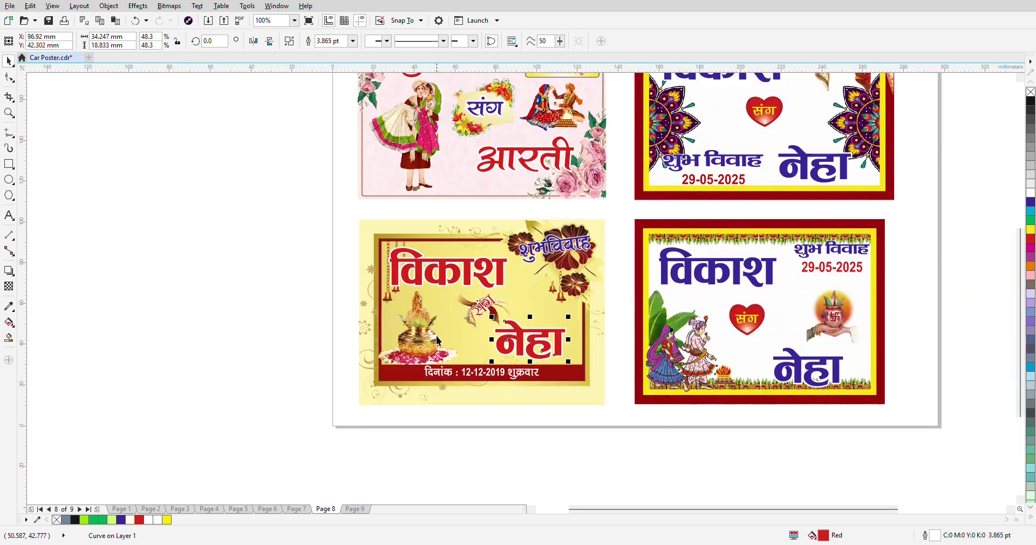
pyautogui.click(718, 267)
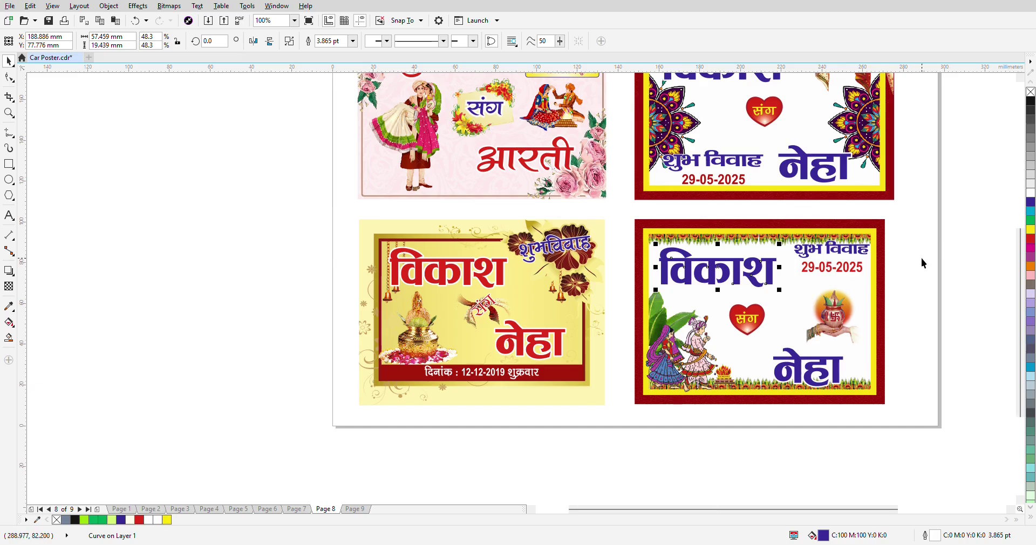
pyautogui.scroll(3, 921, 258)
pyautogui.scroll(-3, 673, 312)
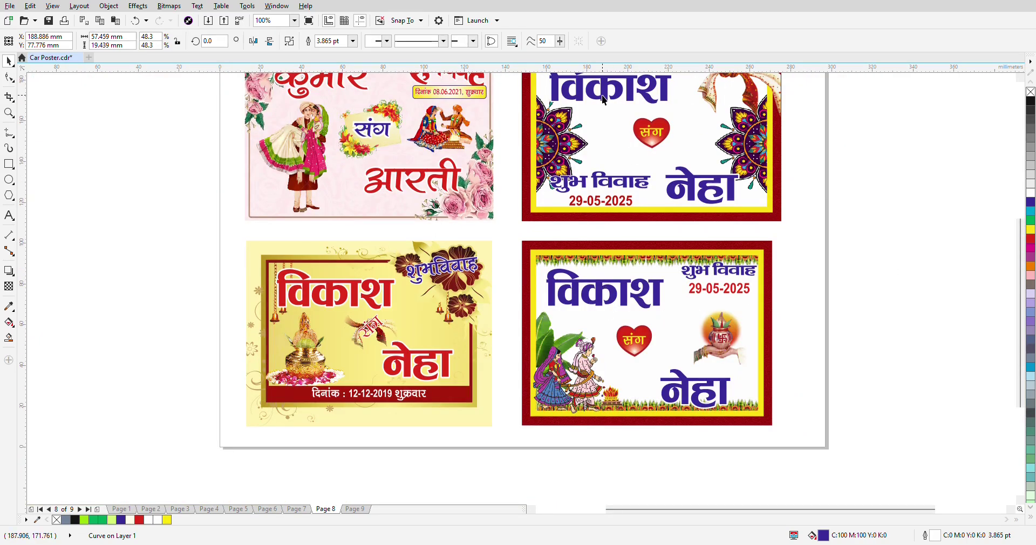
# - Ungroup the mandala-decorated wedding poster with the dark red border in the upper half of page 8
pyautogui.click(572, 219)
pyautogui.scroll(-3, 571, 229)
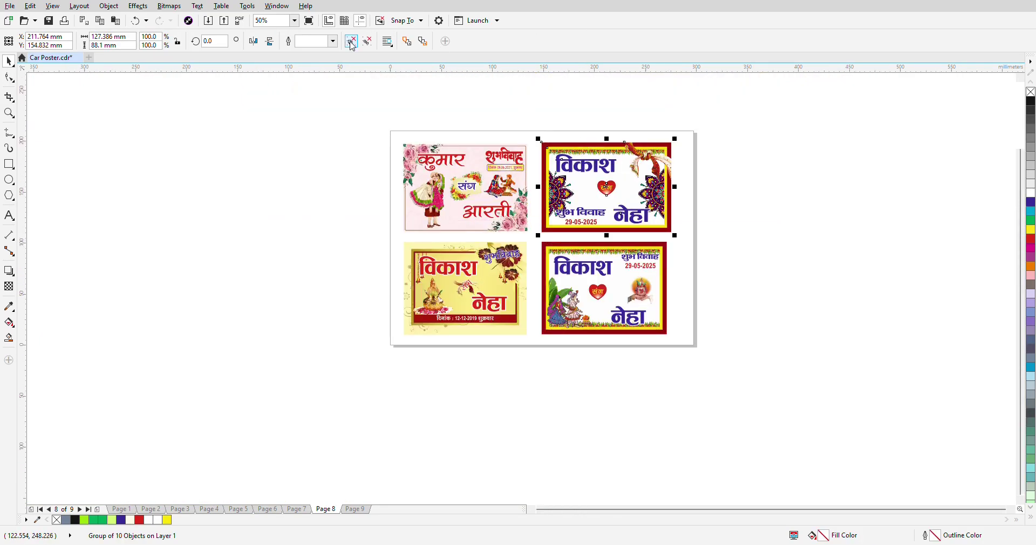
pyautogui.click(365, 41)
pyautogui.click(326, 97)
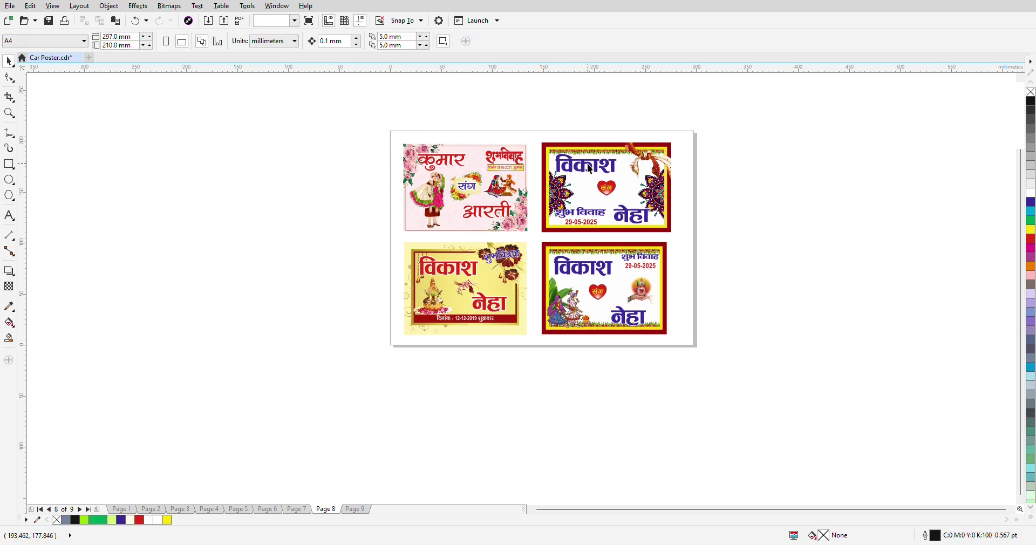
pyautogui.click(589, 165)
pyautogui.scroll(3, 588, 164)
pyautogui.click(427, 151)
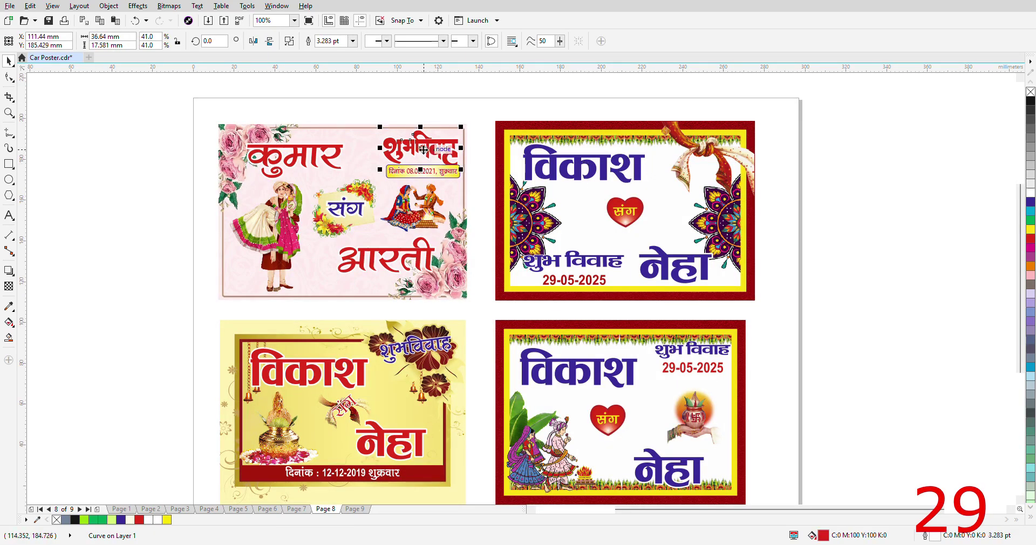
# - Try adding characters to the groom's name on the pink floral poster, and undo the text changes
pyautogui.click(313, 150)
pyautogui.click(313, 150)
pyautogui.write('थ्ककळक्थळथ्क')
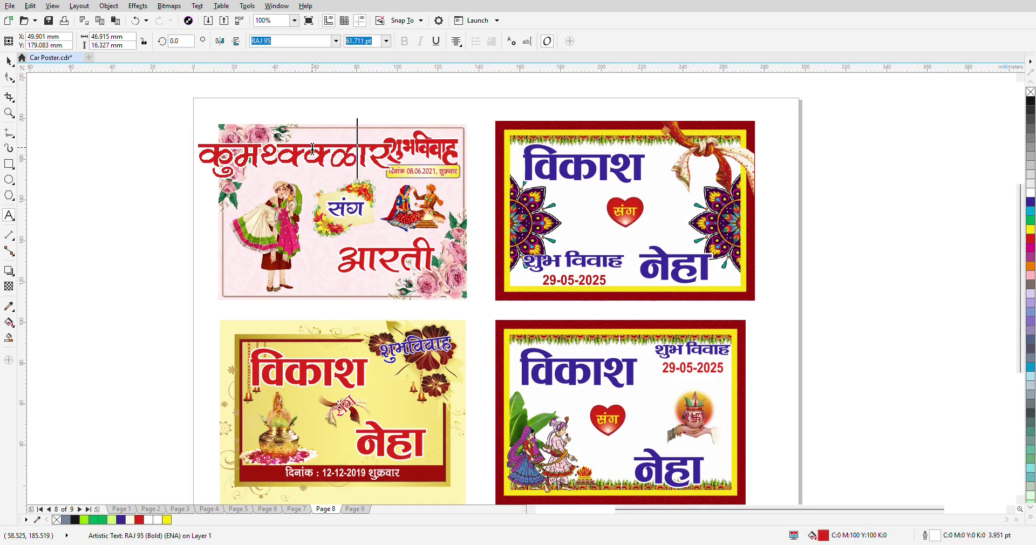
pyautogui.click(7, 62)
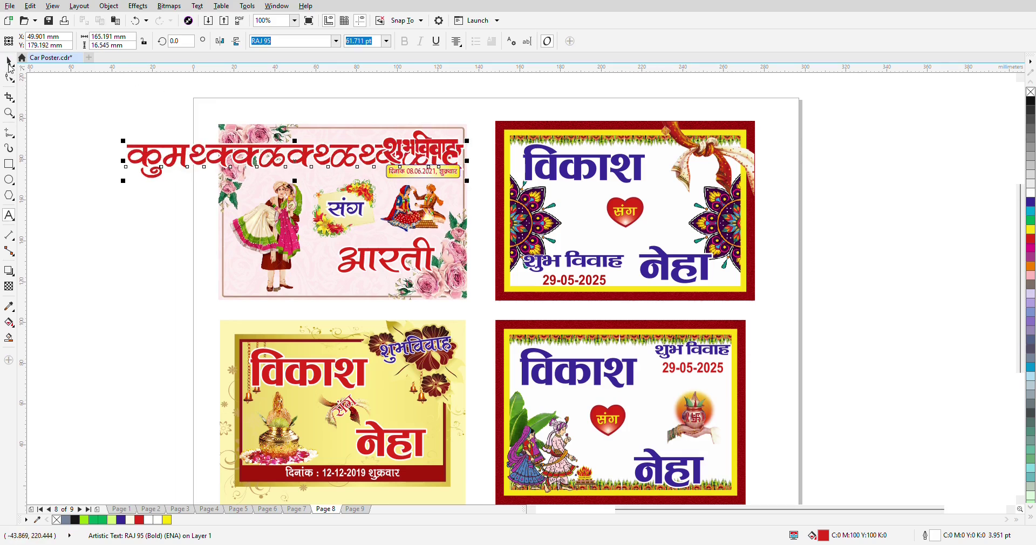
pyautogui.hotkey('ctrl', 'z')
pyautogui.click(107, 136)
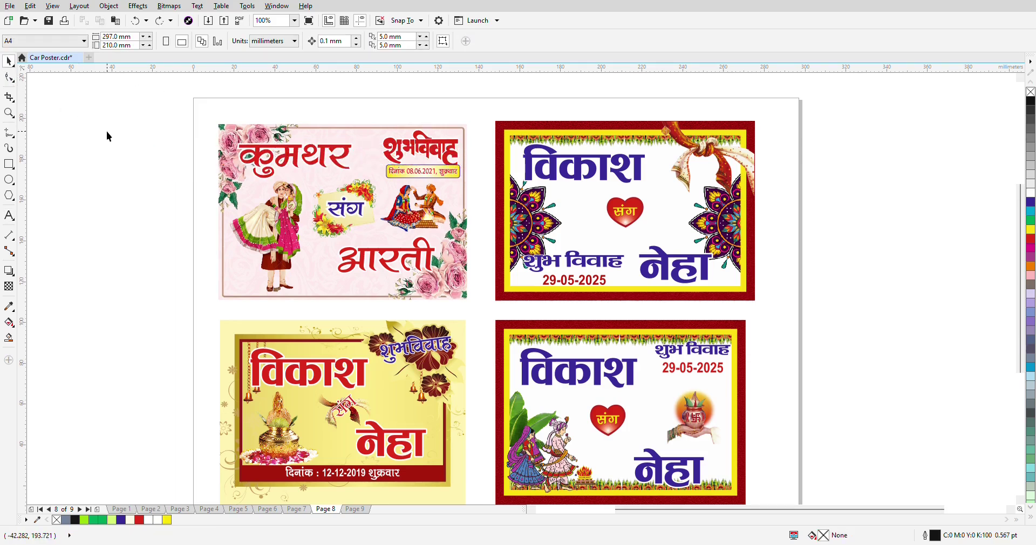
pyautogui.hotkey('ctrl', 'z')
# - Shift the groom's name on the pink floral poster slightly to the right
pyautogui.moveTo(303, 157); pyautogui.dragTo(308, 158)
pyautogui.click(188, 162)
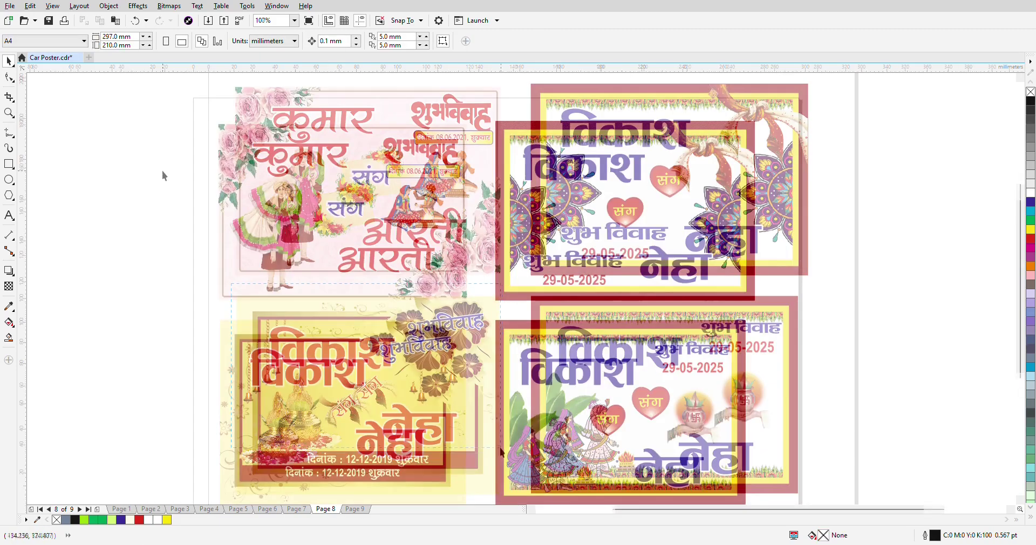
# - Select all objects of the yellow wedding poster on page 8 to check its parts
pyautogui.press('F4')
pyautogui.scroll(-1, 505, 497)
pyautogui.click(504, 451)
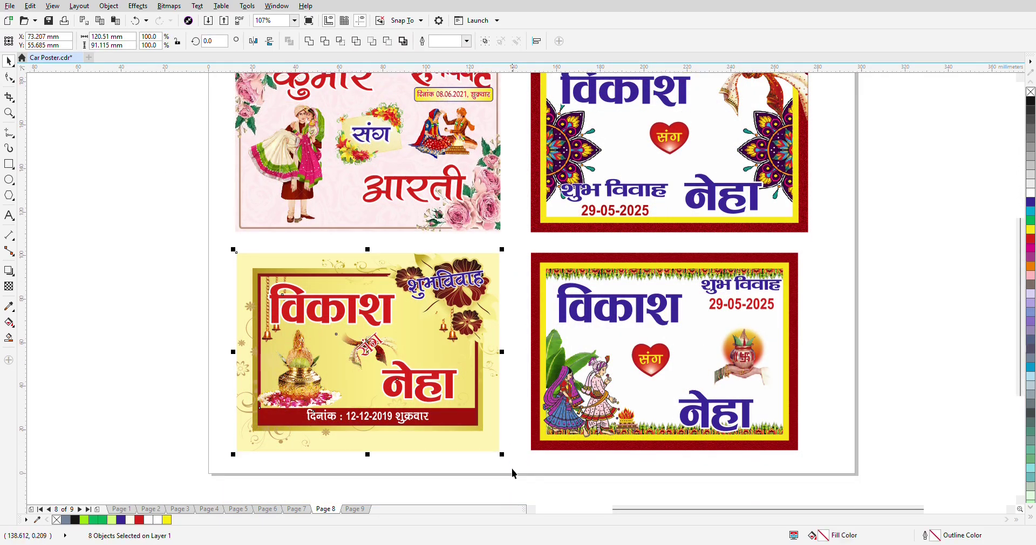
pyautogui.click(183, 255)
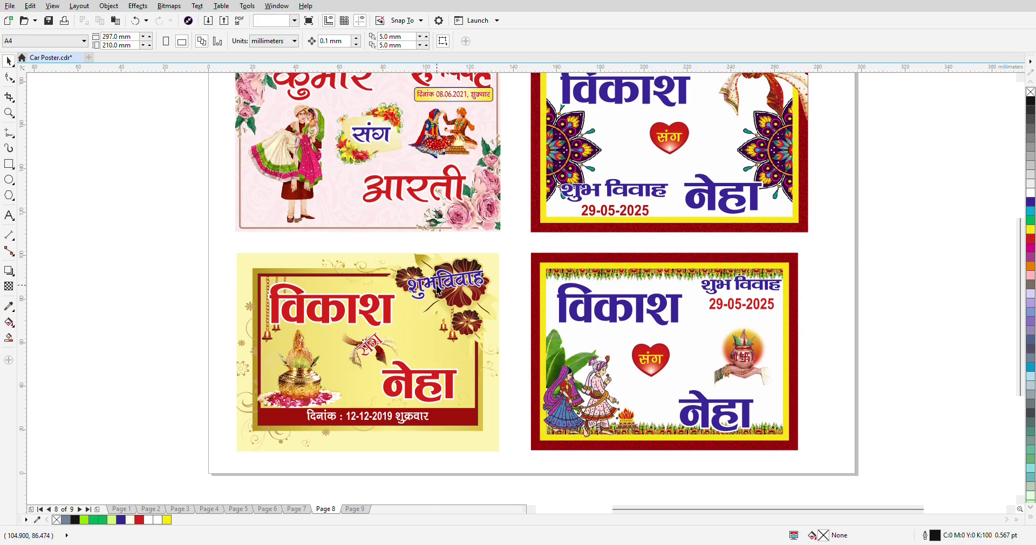
pyautogui.click(432, 285)
pyautogui.click(172, 226)
# - On page 7, replace the groom's name on the cream poster with the flower bouquet by a different groom's name
pyautogui.scroll(3, 173, 225)
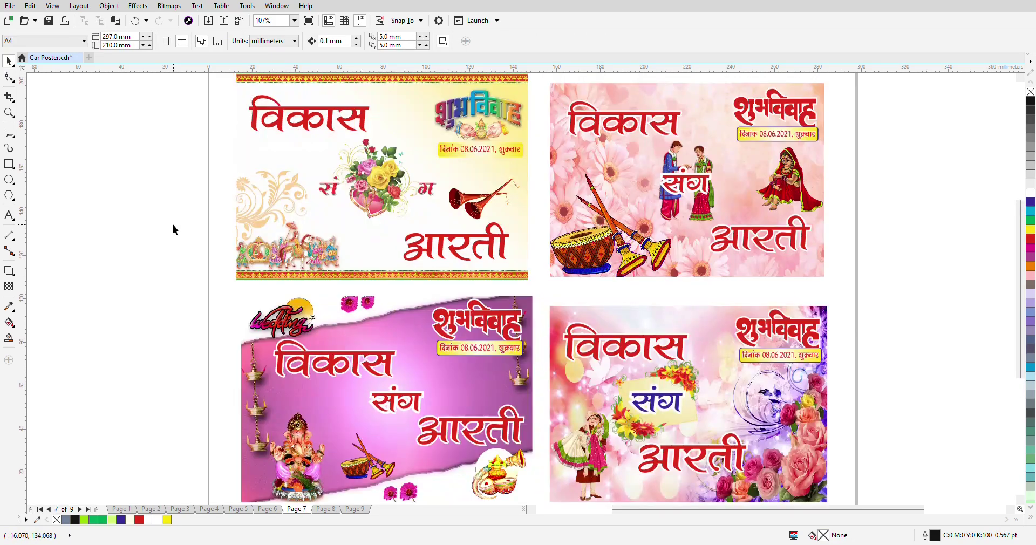
pyautogui.click(349, 132)
pyautogui.click(233, 132)
pyautogui.keyDown('ctrl'); pyautogui.click(277, 121); pyautogui.keyUp('ctrl')
pyautogui.doubleClick(280, 122)
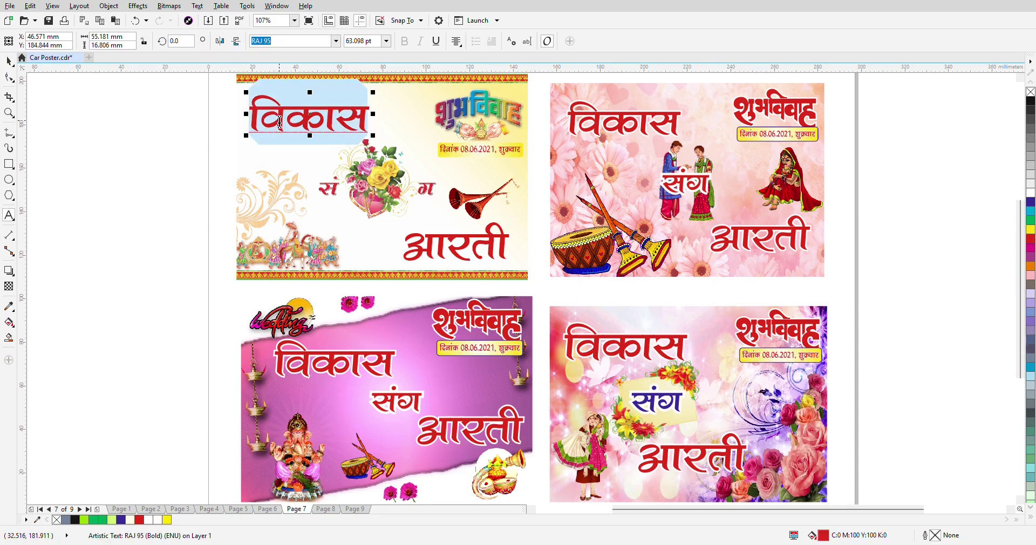
pyautogui.write('vikas')
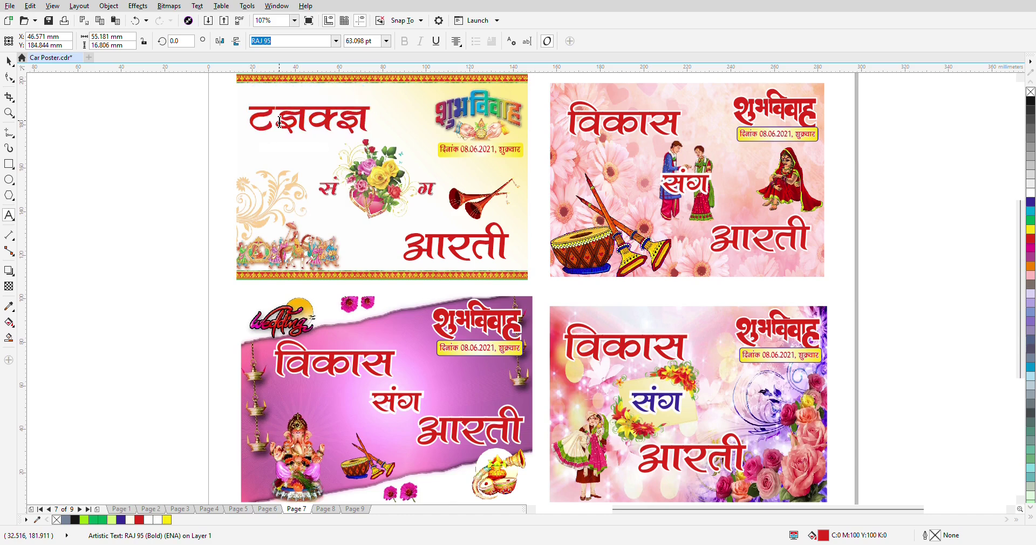
pyautogui.press('BackSpace')
pyautogui.press('BackSpace')
pyautogui.press('BackSpace')
pyautogui.press('BackSpace')
pyautogui.press('BackSpace')
pyautogui.write("vkdk'k")
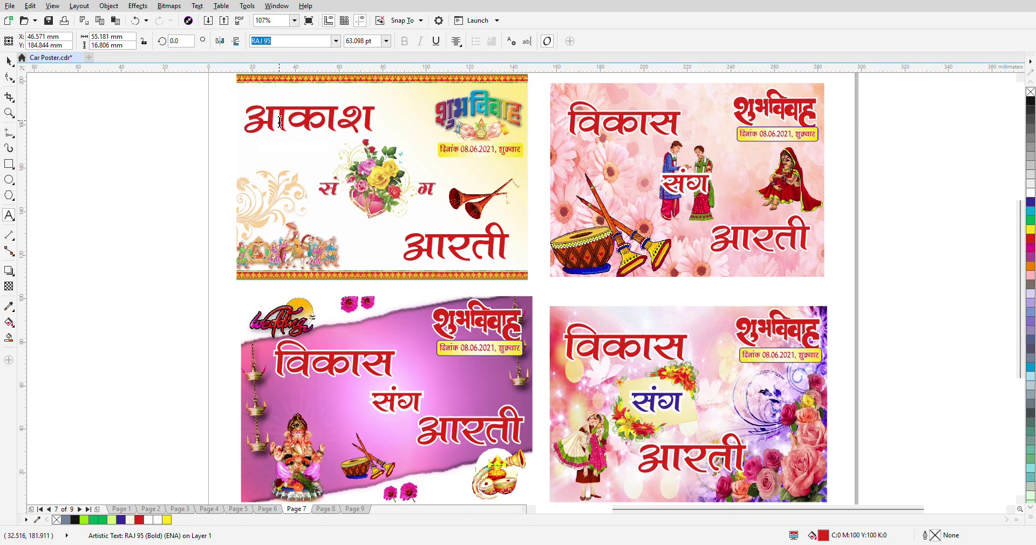
pyautogui.press('Escape')
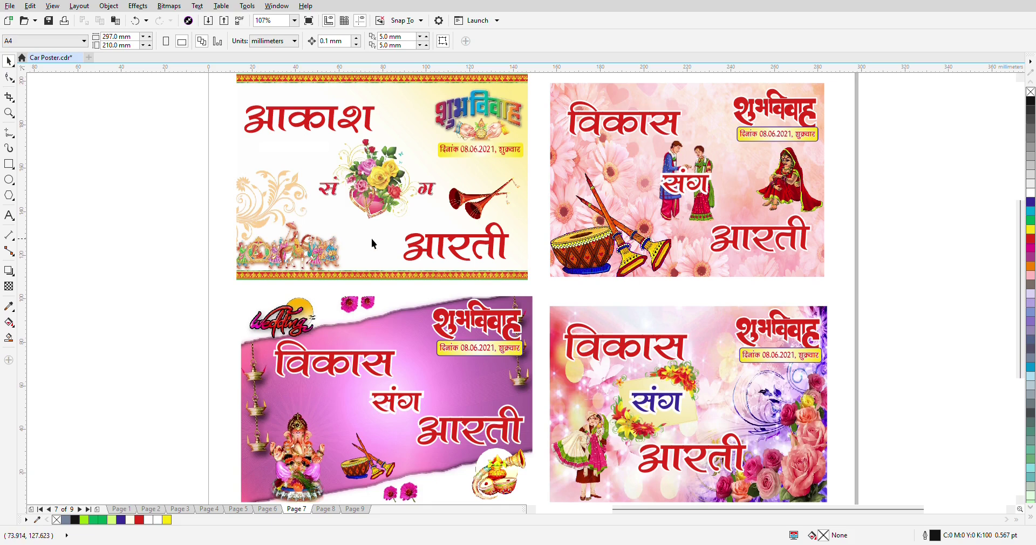
# - Replace the groom's name on the purple Ganesha poster with a different groom's name
pyautogui.click(339, 367)
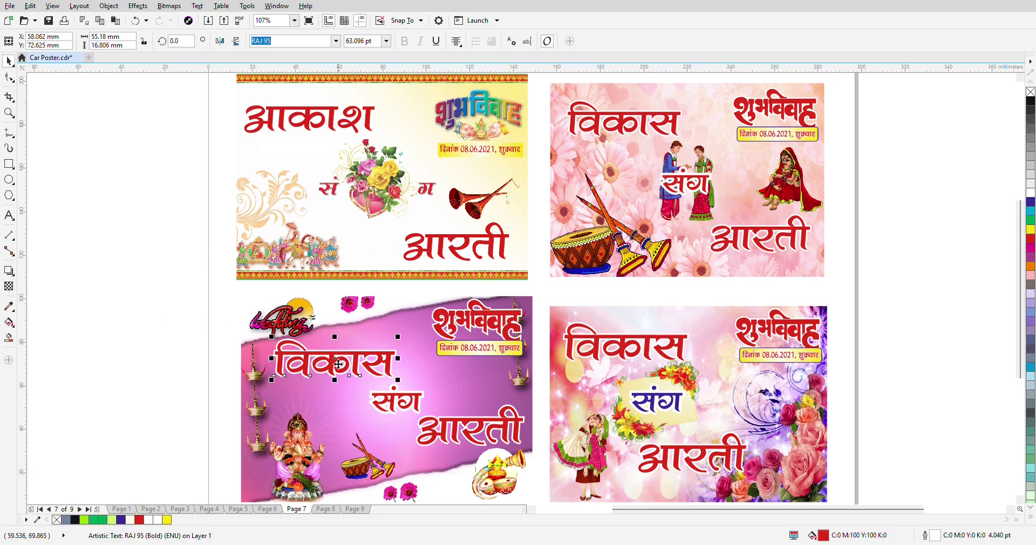
pyautogui.doubleClick(327, 358)
pyautogui.press('BackSpace')
pyautogui.press('BackSpace')
pyautogui.press('BackSpace')
pyautogui.press('BackSpace')
pyautogui.press('BackSpace')
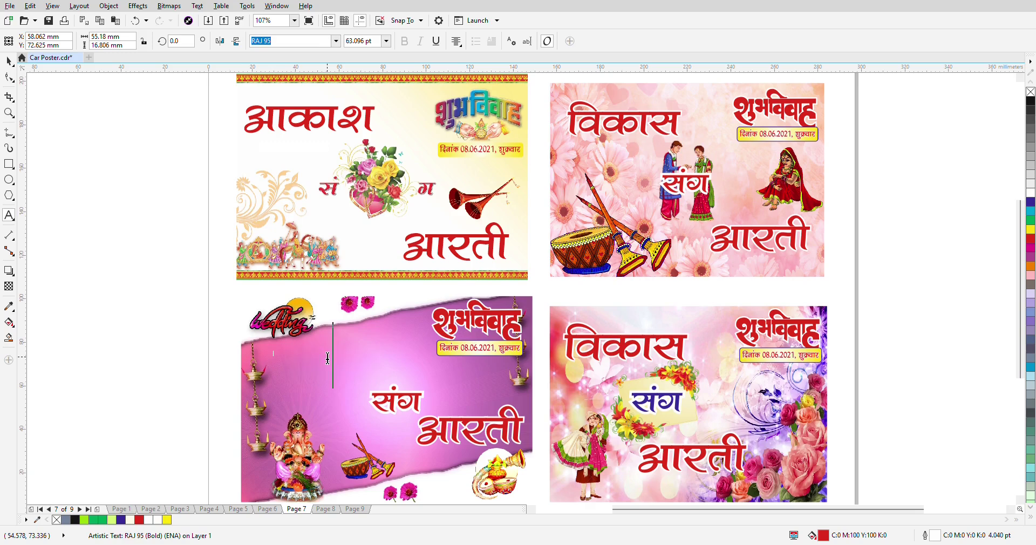
pyautogui.write('मुकेश')
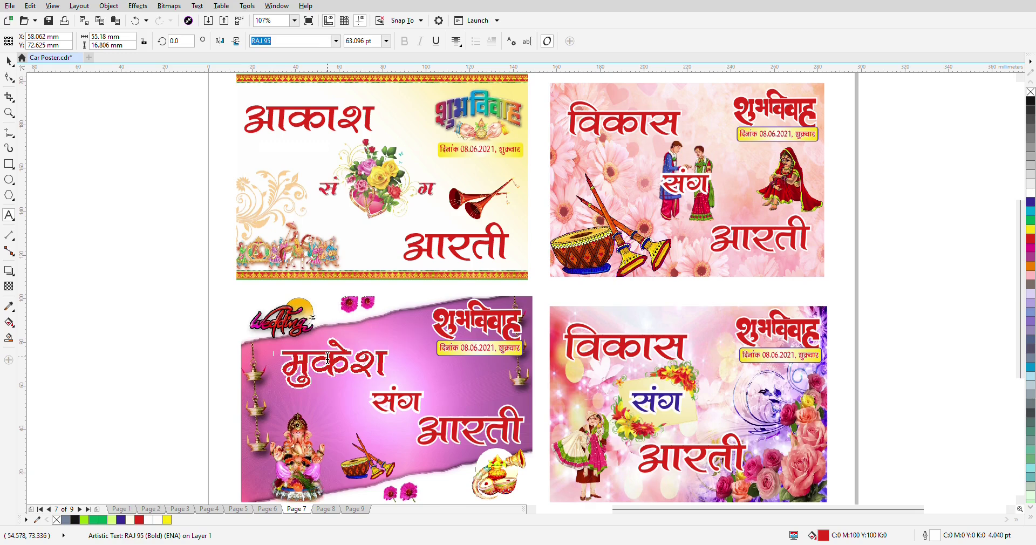
# - Enter a new groom's name on the pink rose poster and a new bride's name on the pink daisy poster
pyautogui.doubleClick(611, 352)
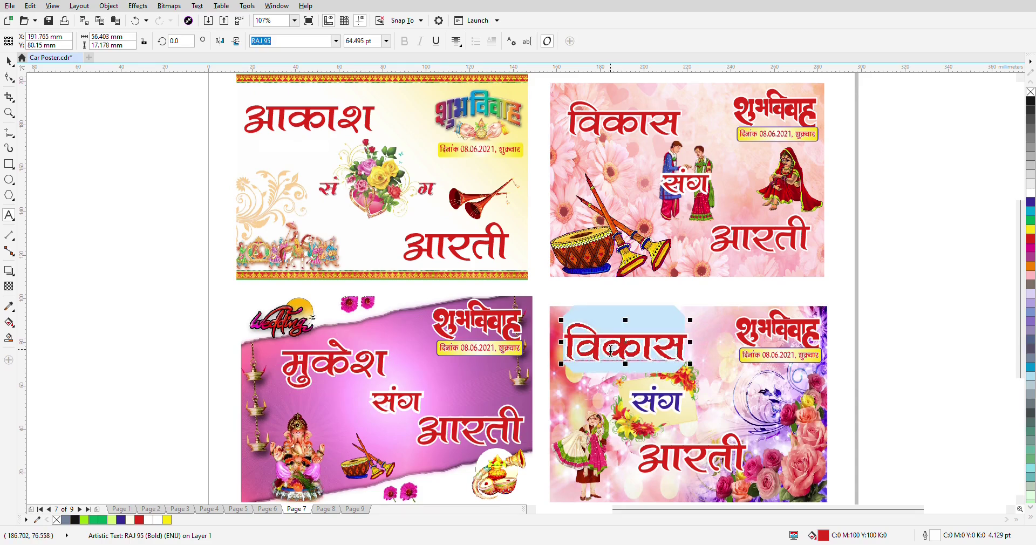
pyautogui.write('सुमित')
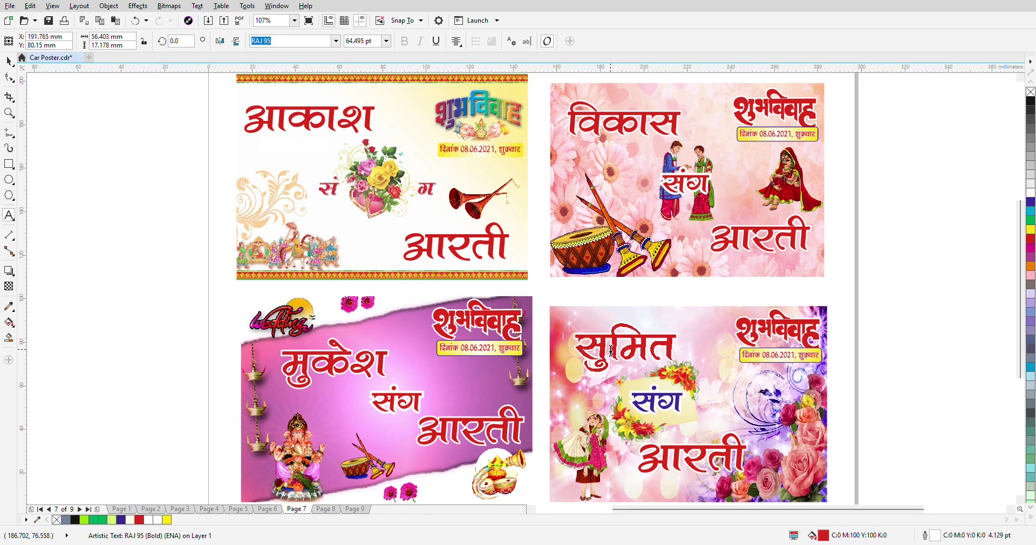
pyautogui.doubleClick(758, 246)
pyautogui.write('न')
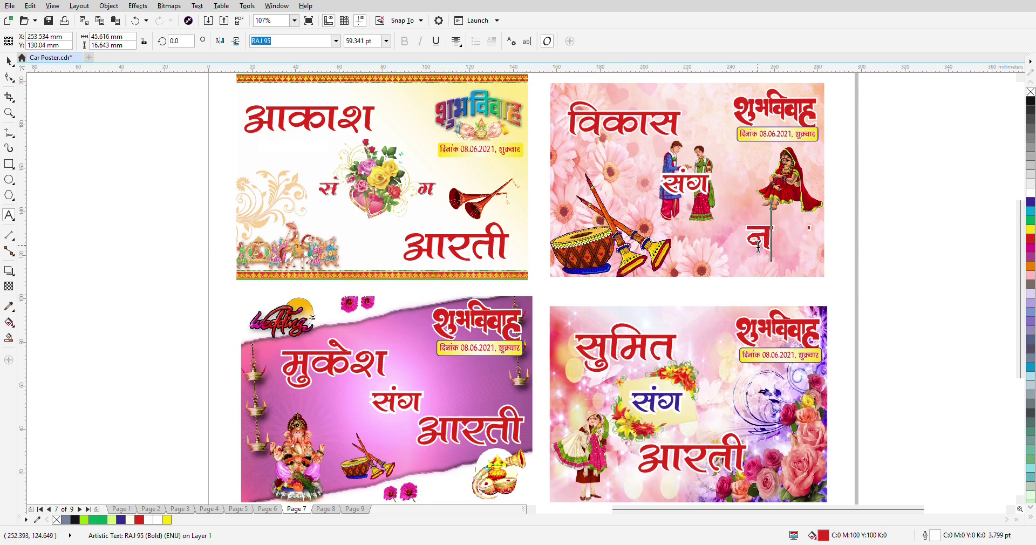
pyautogui.write('ेहा')
pyautogui.click(10, 60)
pyautogui.click(84, 151)
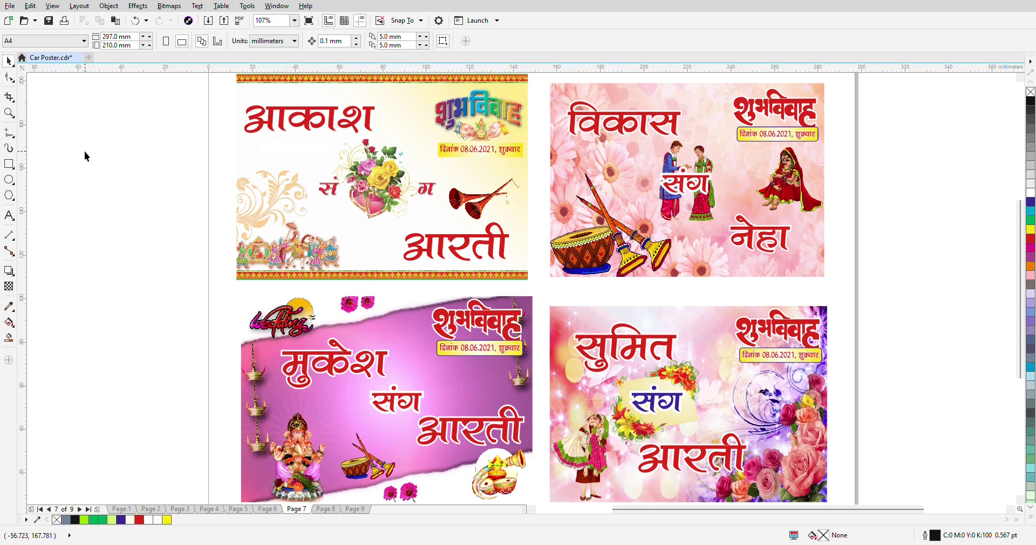
# - On page 6, replace the groom's name on the orange peacock poster with a different groom's name
pyautogui.scroll(-1, 84, 151)
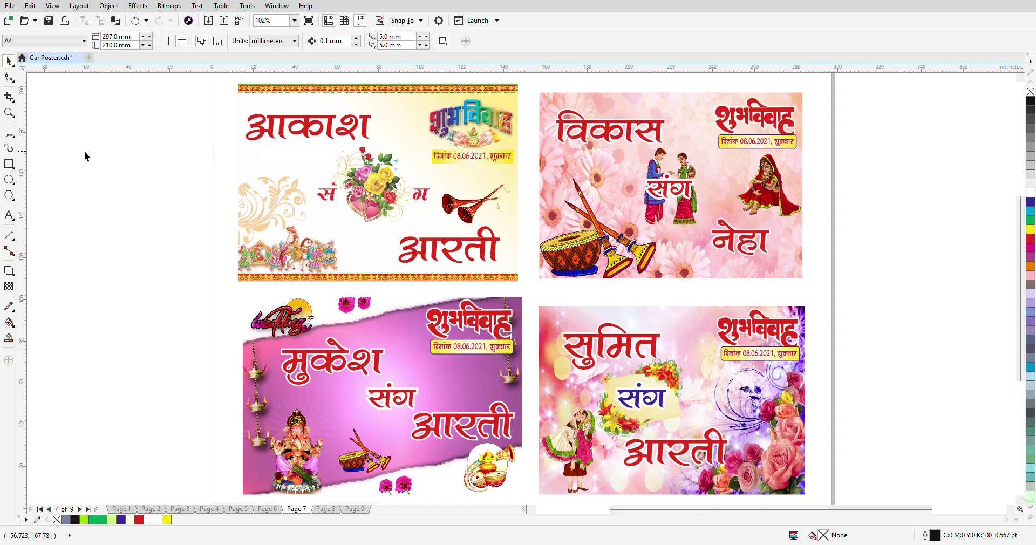
pyautogui.press('pageup')
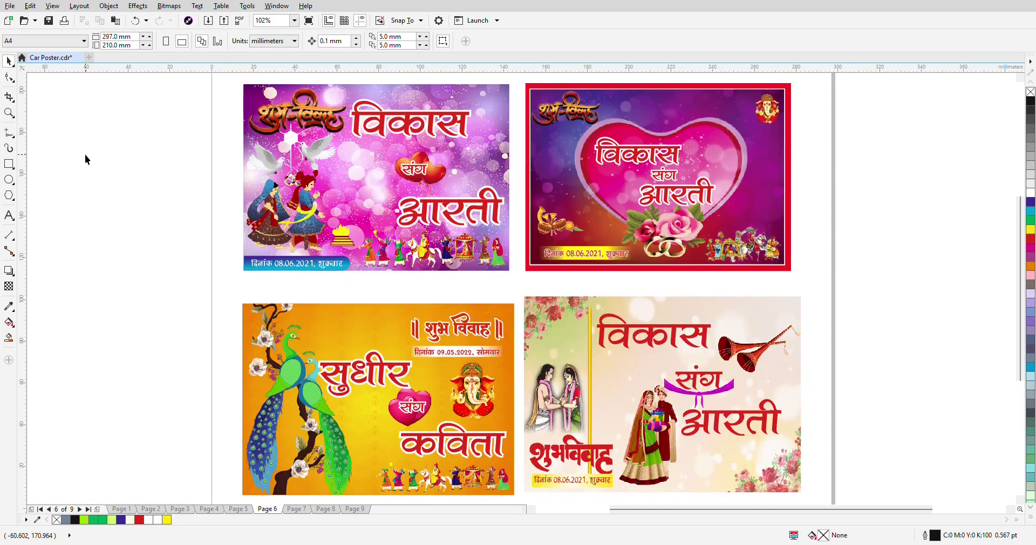
pyautogui.click(363, 369)
pyautogui.press('F8')
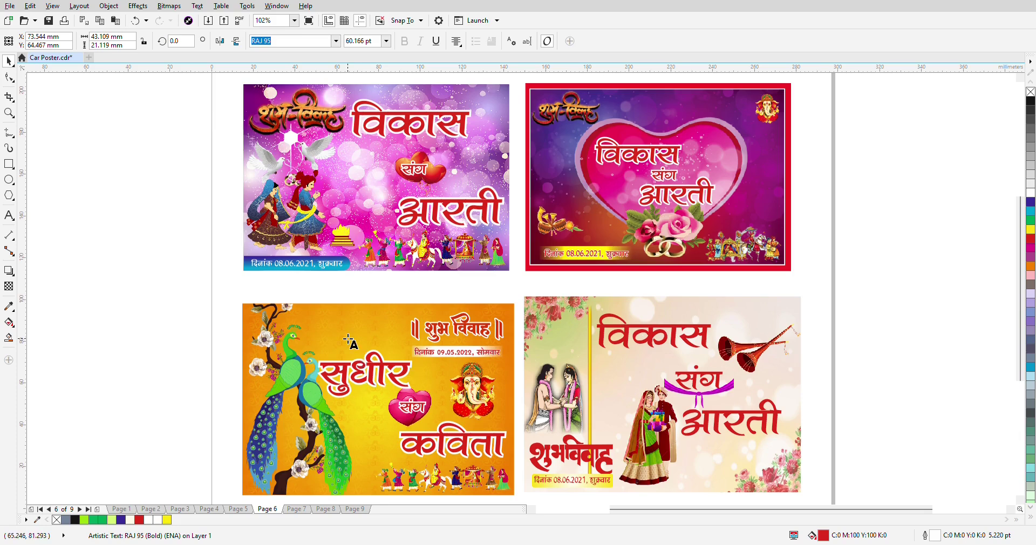
pyautogui.press('BackSpace')
pyautogui.press('BackSpace')
pyautogui.press('BackSpace')
pyautogui.press('BackSpace')
pyautogui.press('BackSpace')
pyautogui.write('qher')
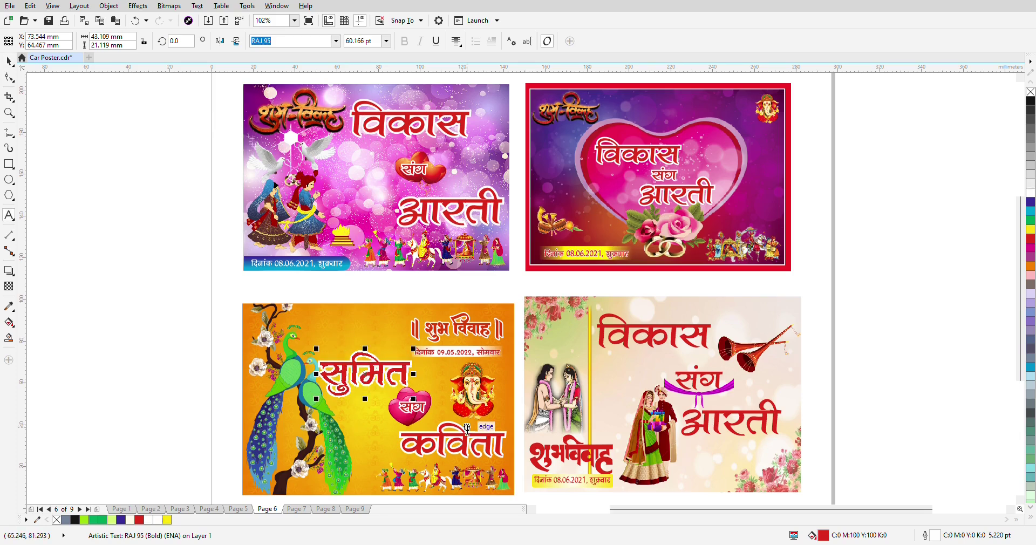
# - Replace the bride's name on the orange peacock poster with a different bride's name and save the document
pyautogui.doubleClick(468, 445)
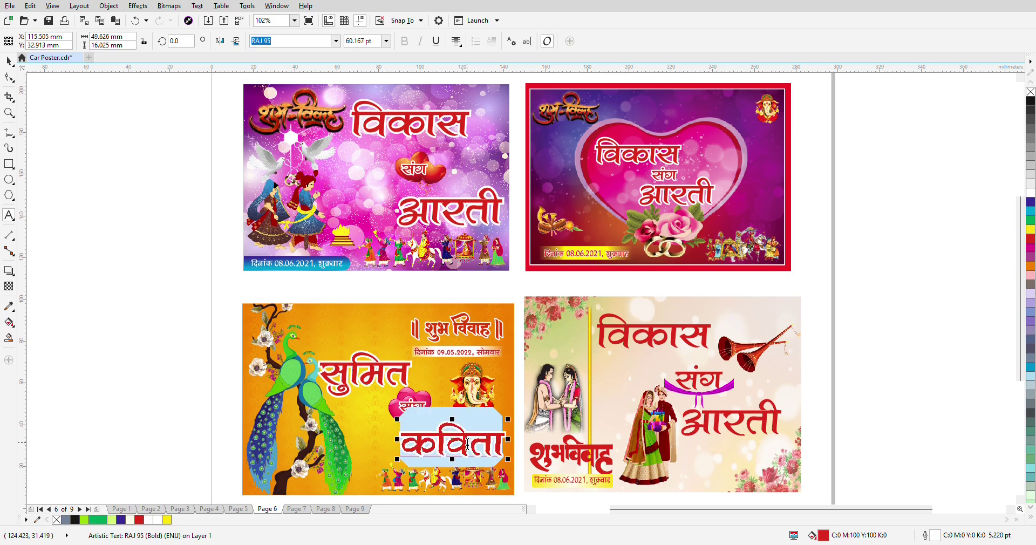
pyautogui.write('djh')
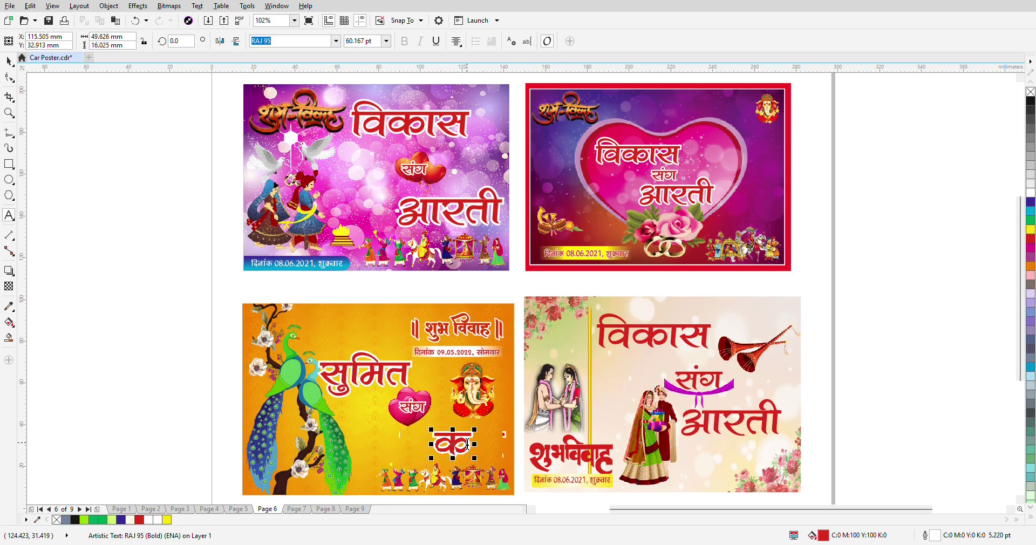
pyautogui.write("'ek")
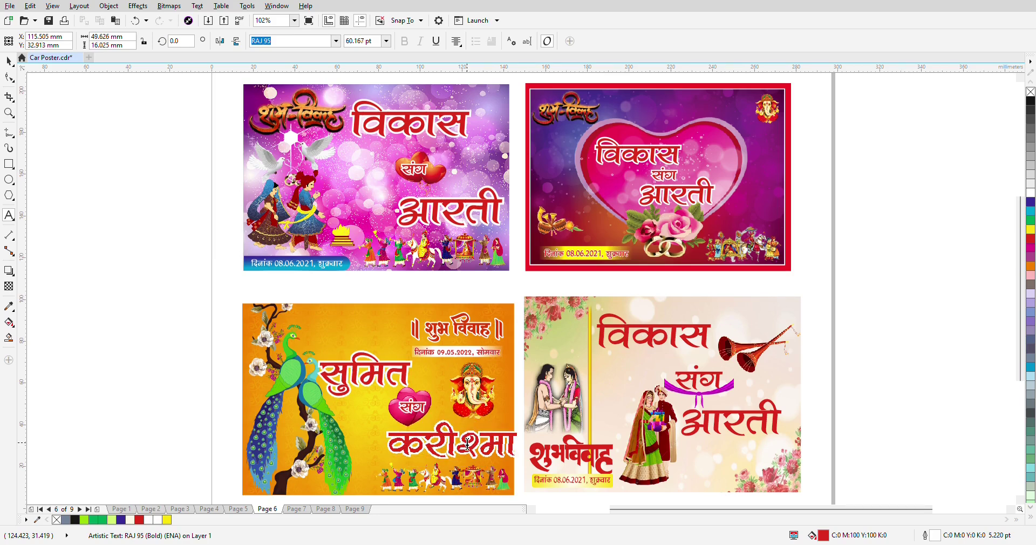
pyautogui.press('Escape')
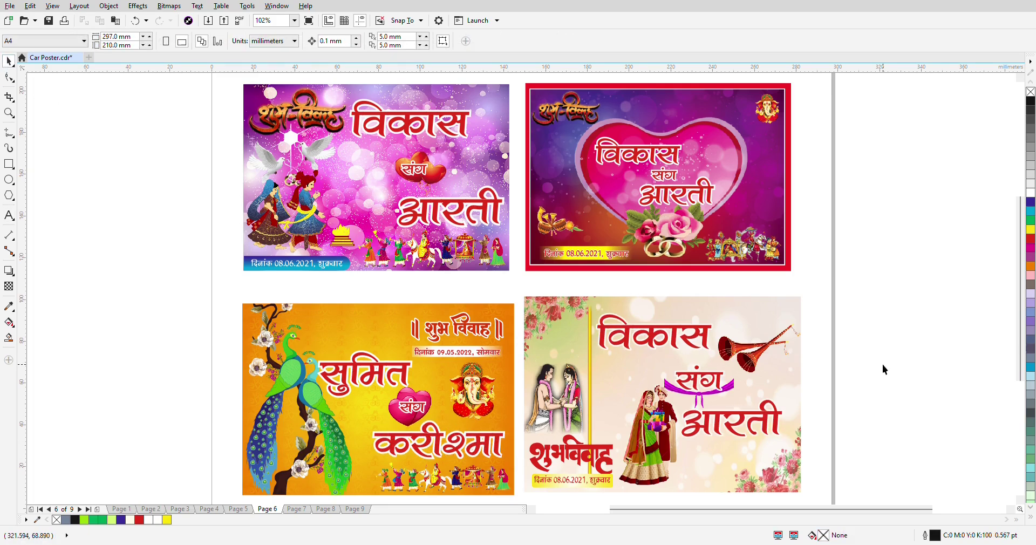
pyautogui.hotkey('ctrl', 's')
# - Examine the pink dove poster and the purple heart poster on page 6 up close
pyautogui.click(365, 115)
pyautogui.click(162, 109)
pyautogui.click(631, 157)
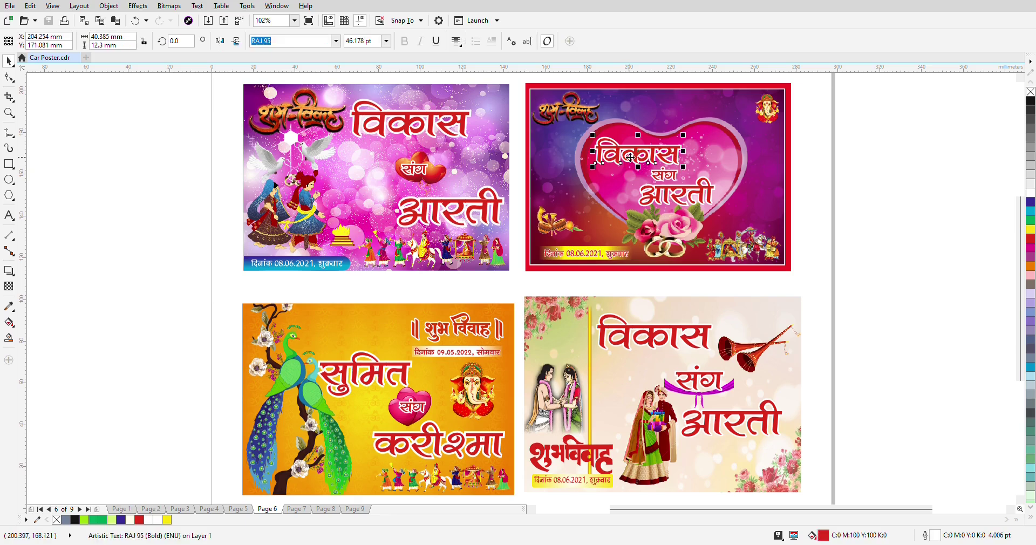
pyautogui.click(200, 128)
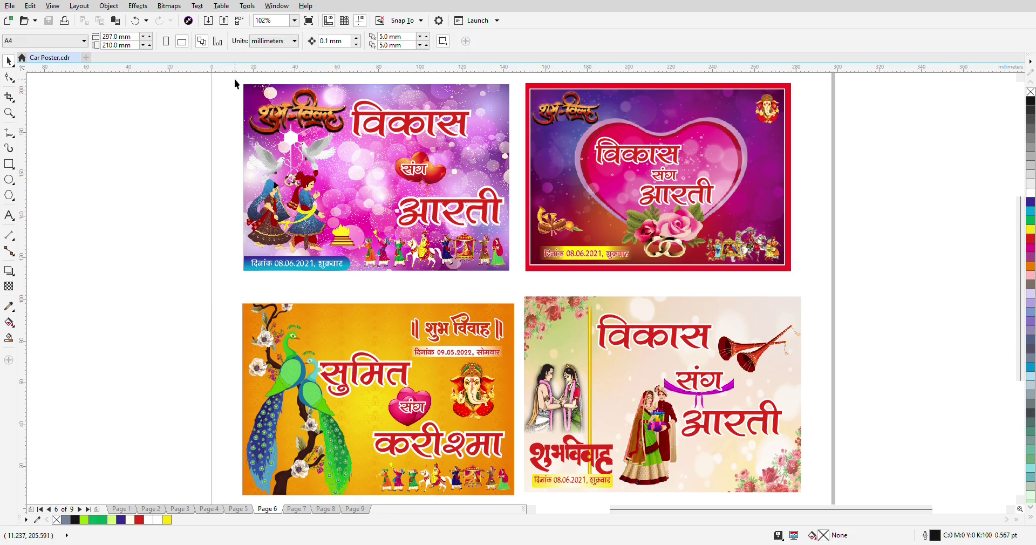
pyautogui.press('z')
pyautogui.moveTo(236, 80); pyautogui.dragTo(514, 277)
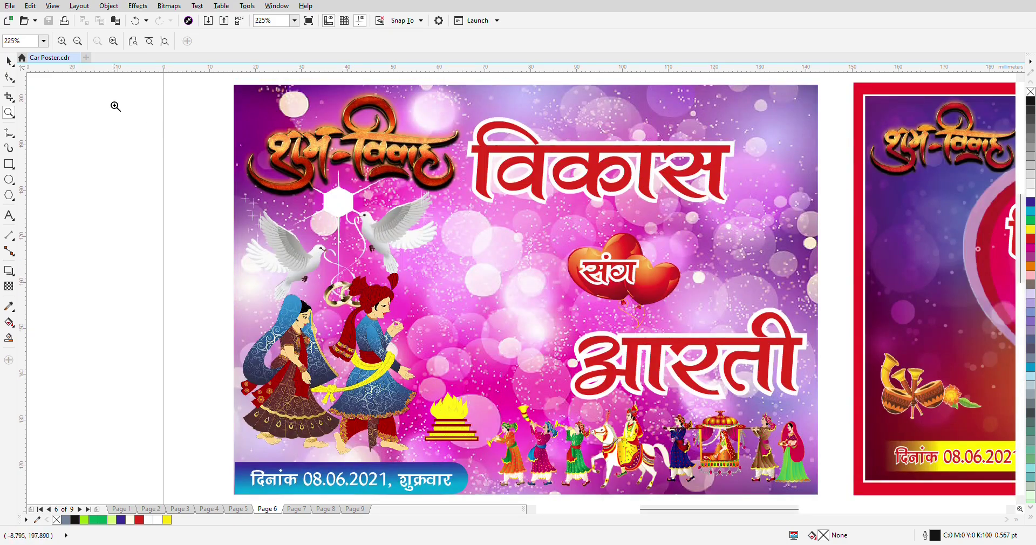
pyautogui.click(10, 61)
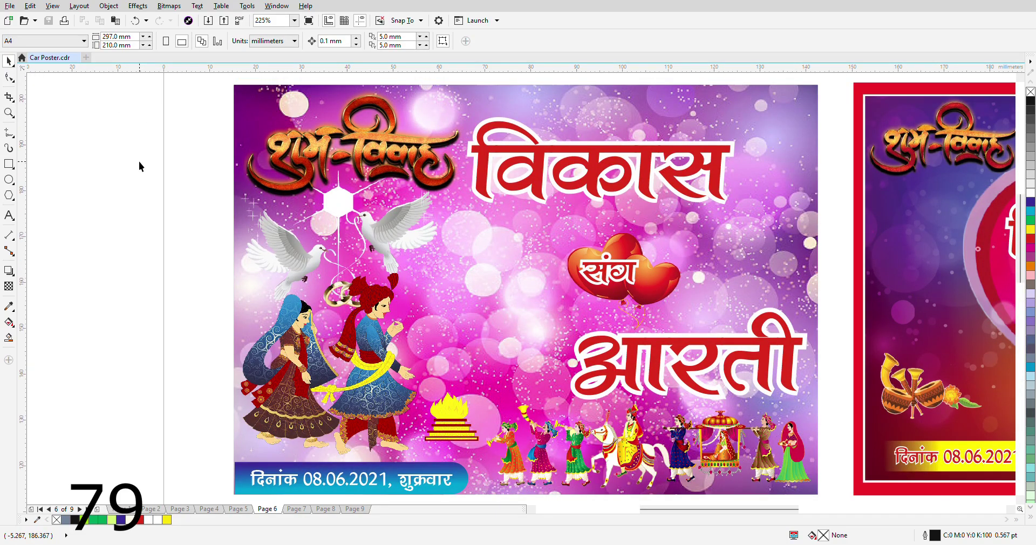
pyautogui.moveTo(694, 510); pyautogui.dragTo(767, 517)
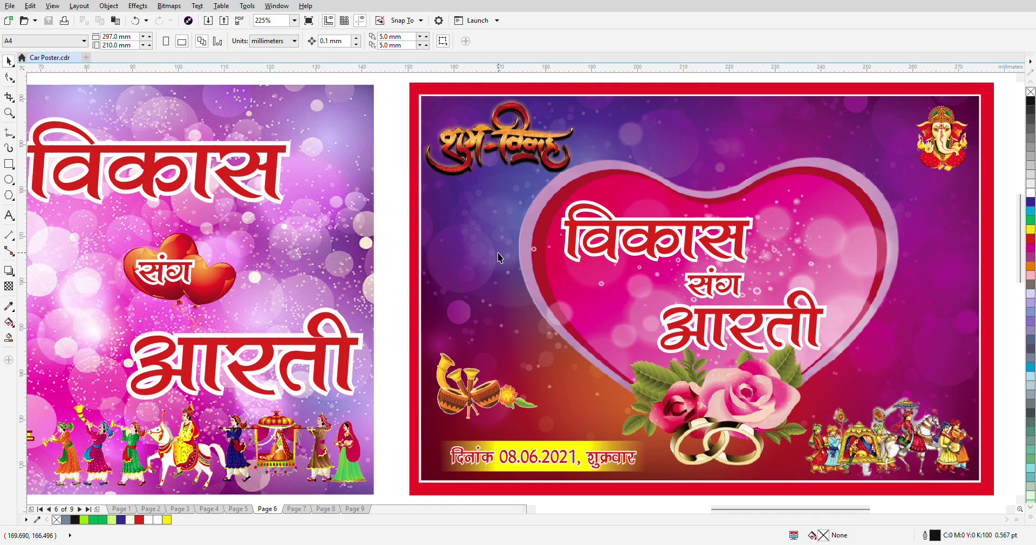
pyautogui.press('F4')
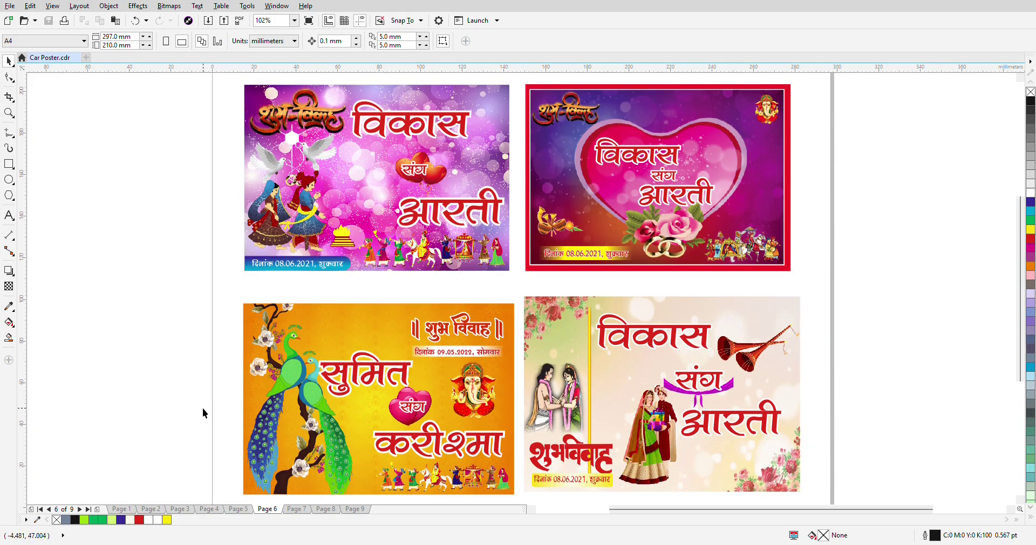
# - On page 5, replace the groom's name on the green leaf poster with a different groom's name
pyautogui.press('pageup')
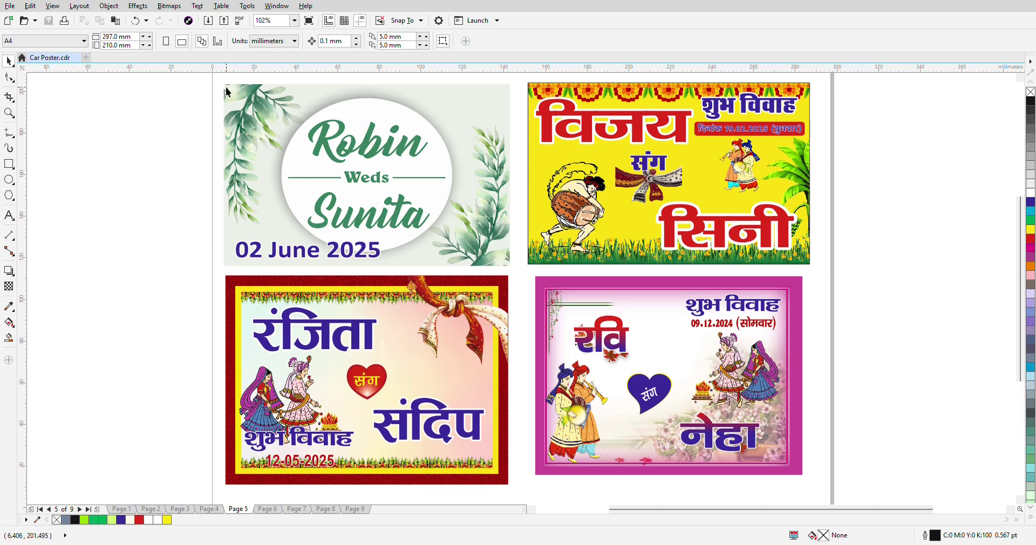
pyautogui.click(8, 113)
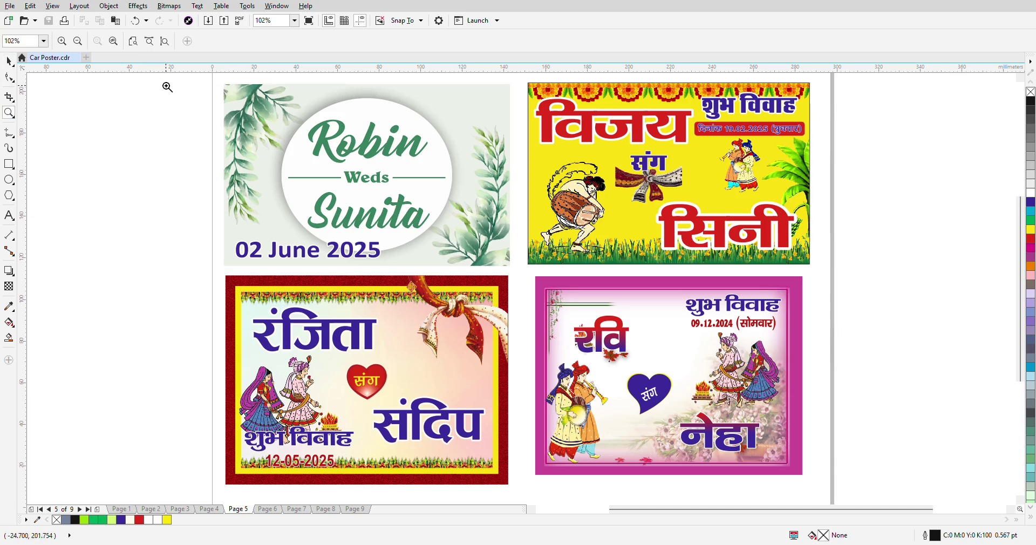
pyautogui.moveTo(221, 81); pyautogui.dragTo(510, 268)
pyautogui.click(9, 61)
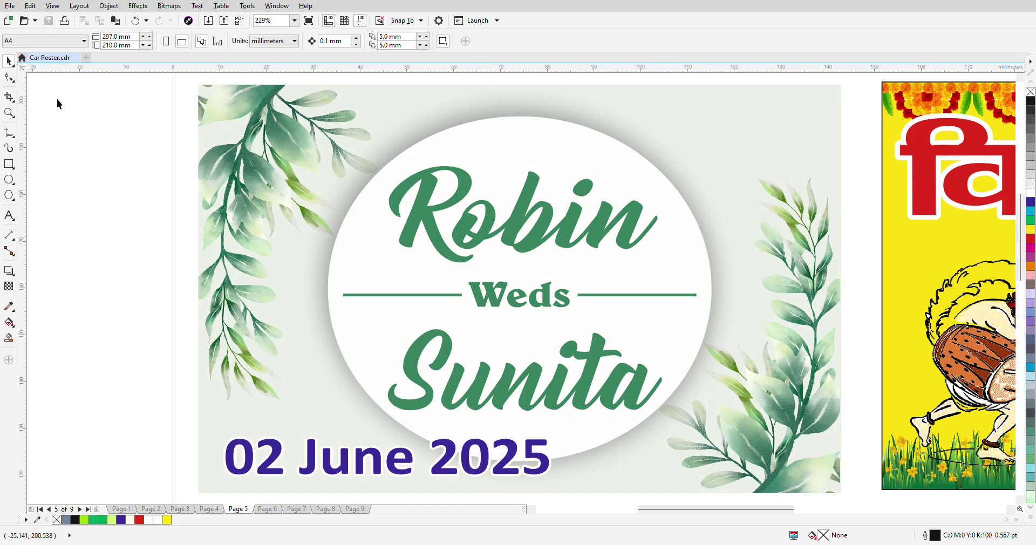
pyautogui.click(488, 217)
pyautogui.press('F8')
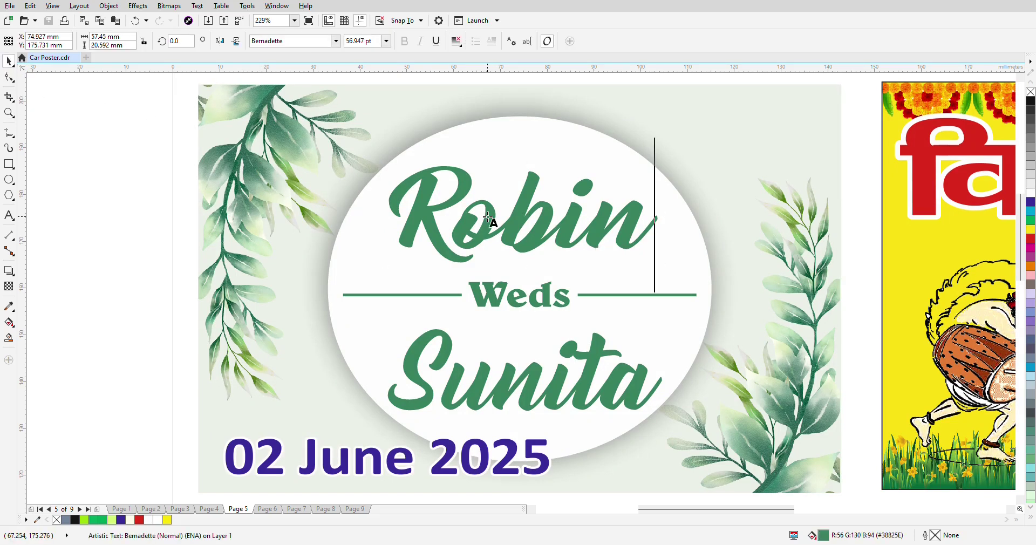
pyautogui.press('BackSpace')
pyautogui.press('BackSpace')
pyautogui.press('BackSpace')
pyautogui.press('BackSpace')
pyautogui.press('BackSpace')
pyautogui.write('Rohit')
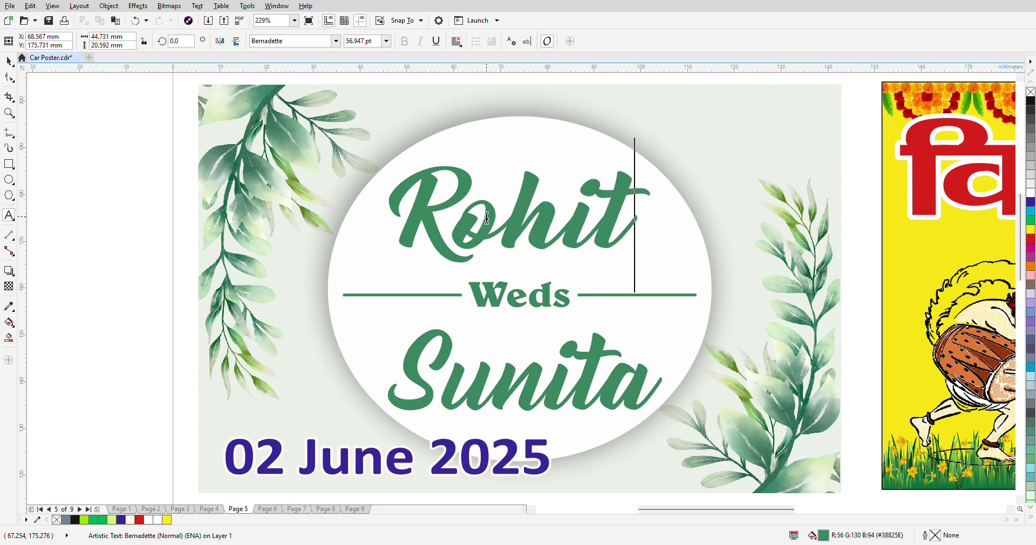
pyautogui.press('Escape')
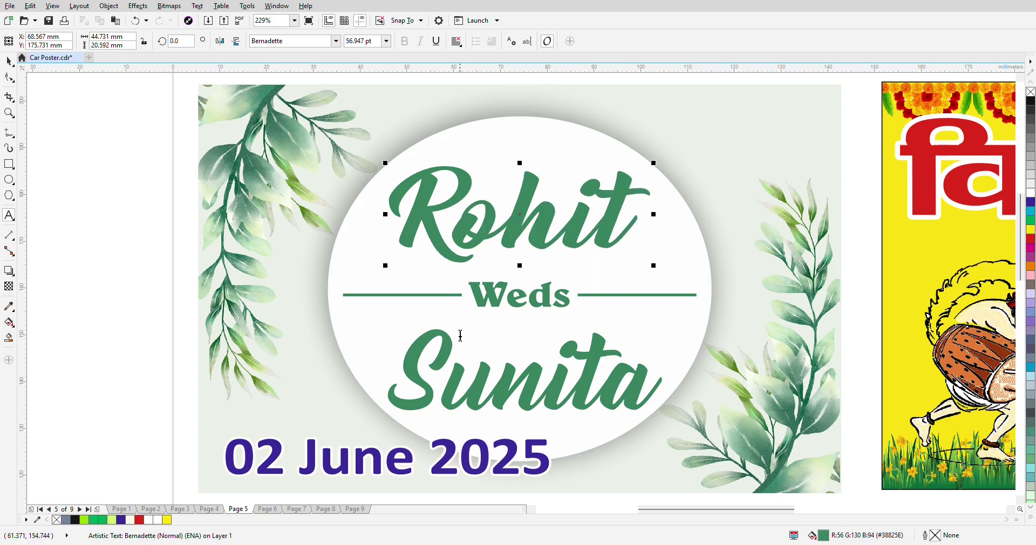
# - Replace the bride's name on the green leaf poster with a different bride's name
pyautogui.doubleClick(457, 392)
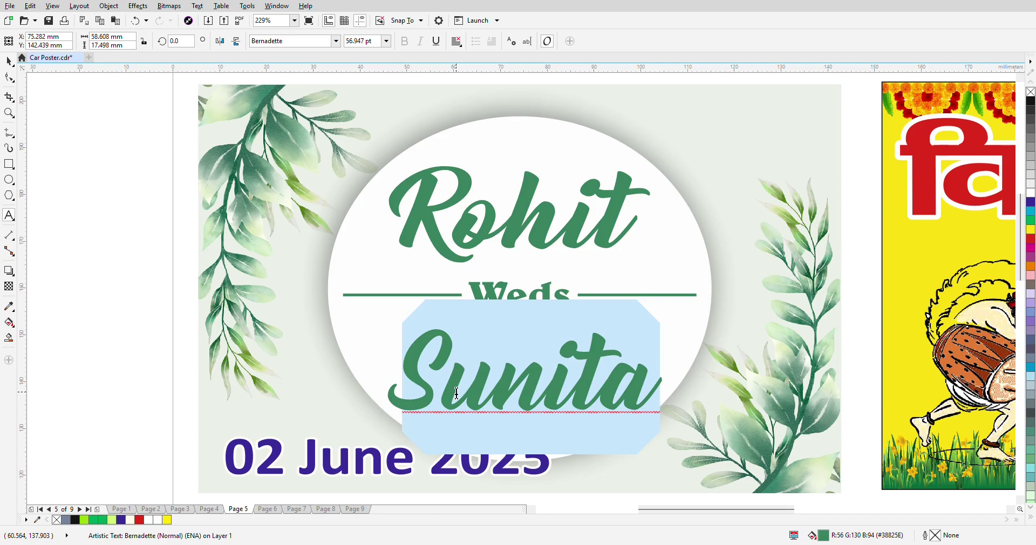
pyautogui.write('Sumitra')
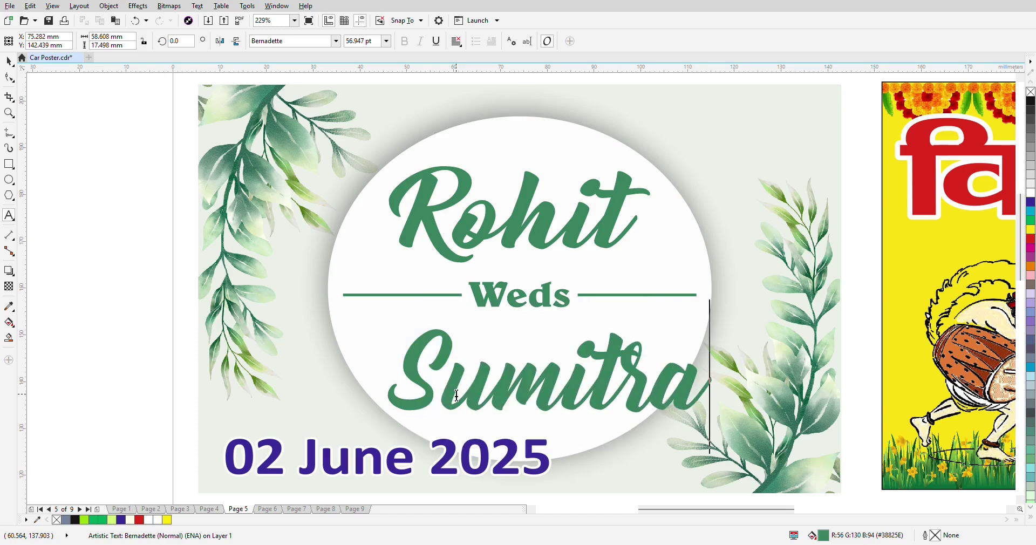
pyautogui.scroll(-4, 352, 339)
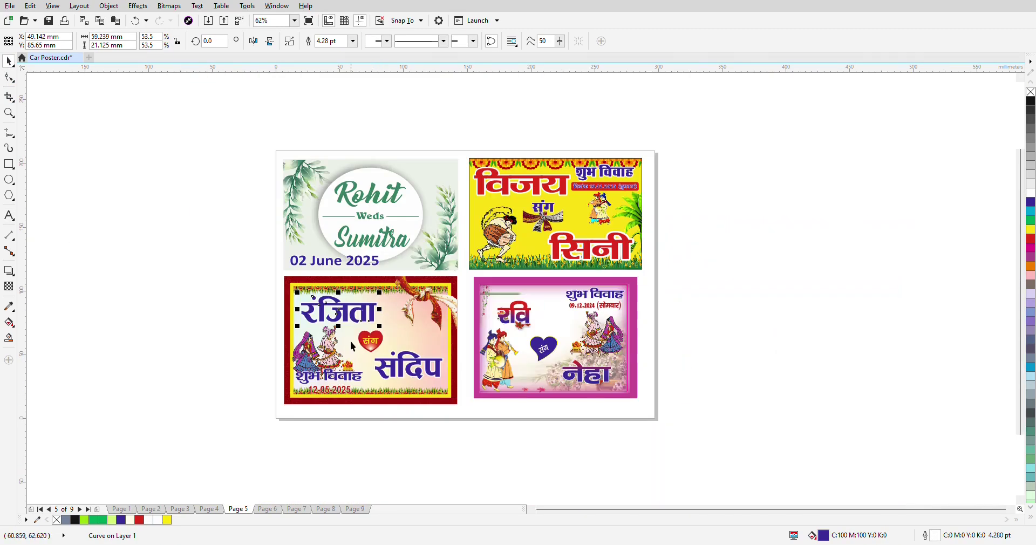
# - Examine the red-bordered ribbon poster and the yellow marigold poster on page 5 up close
pyautogui.scroll(2, 342, 352)
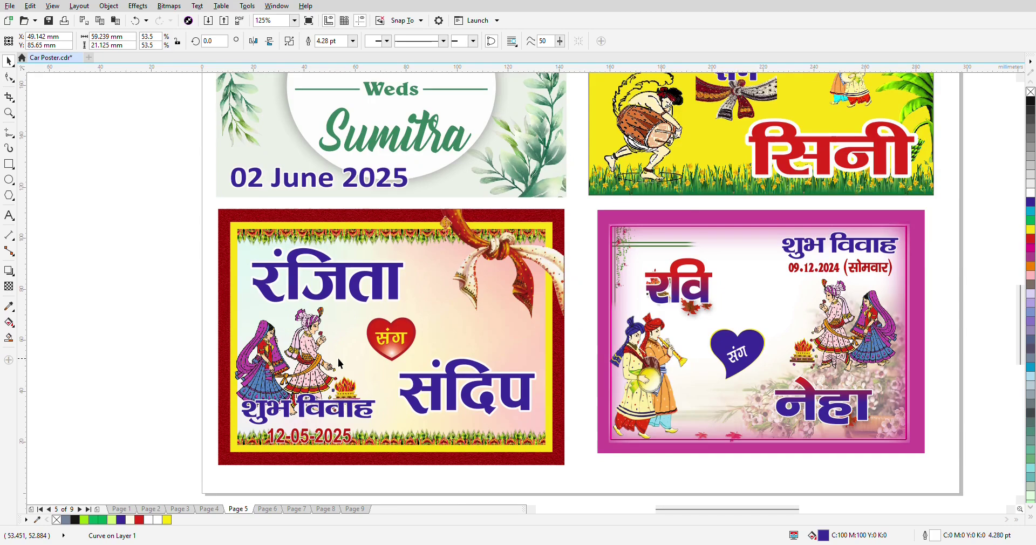
pyautogui.scroll(2, 338, 358)
pyautogui.click(85, 232)
pyautogui.scroll(-2, 291, 323)
pyautogui.scroll(-2, 291, 323)
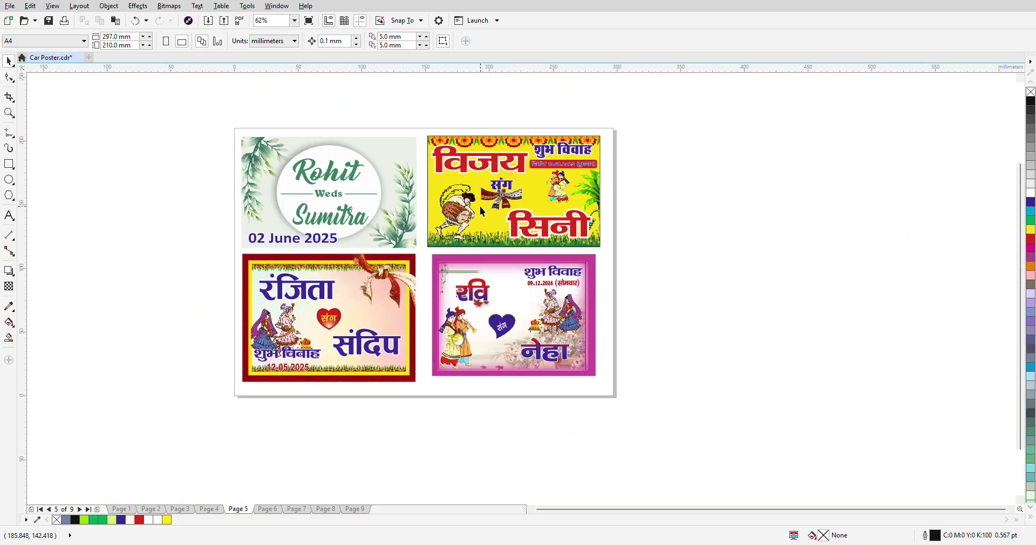
pyautogui.scroll(2, 532, 153)
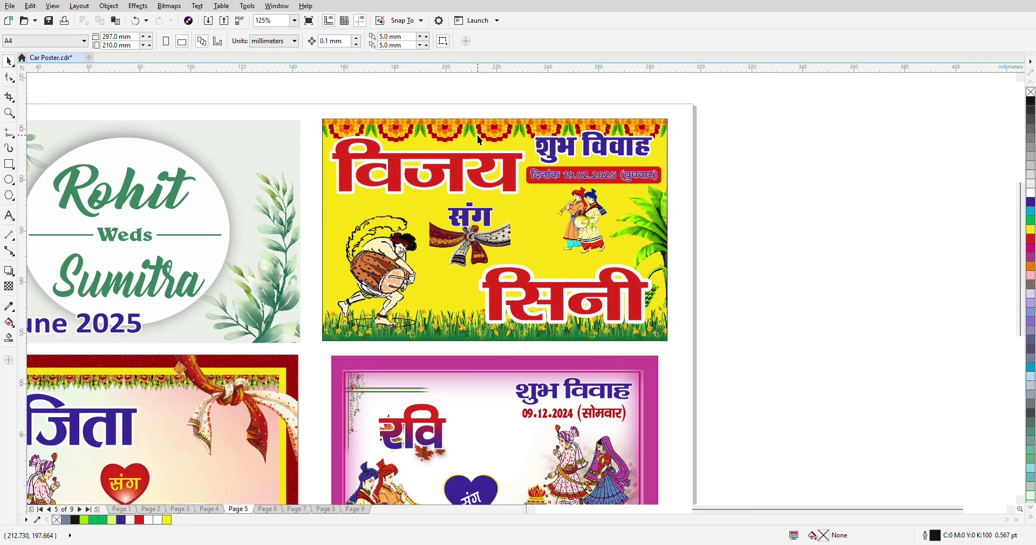
pyautogui.scroll(2, 476, 135)
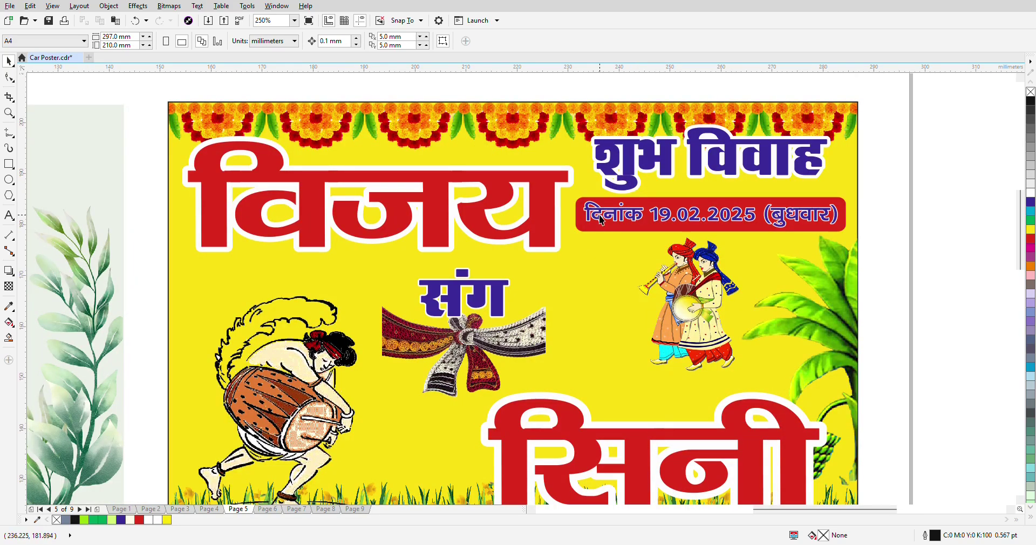
pyautogui.press('F4')
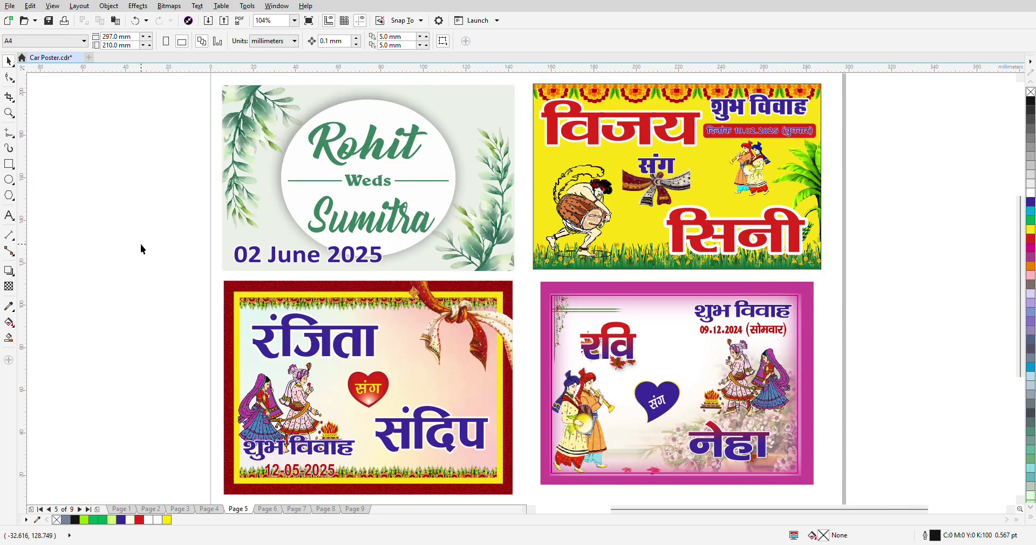
# - On page 4, check whether the lettering on the floral and ring posters is editable text or curves
pyautogui.press('pageup')
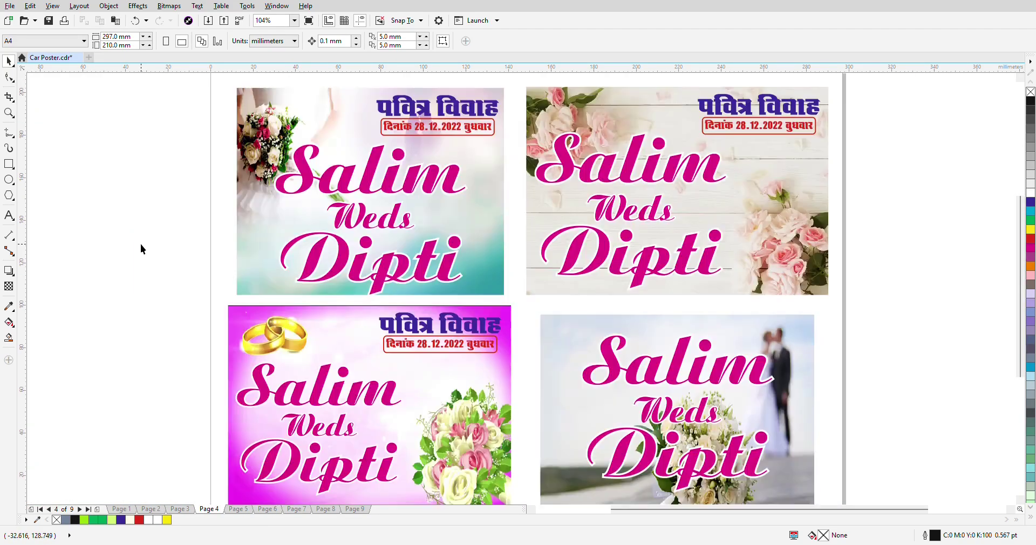
pyautogui.click(371, 186)
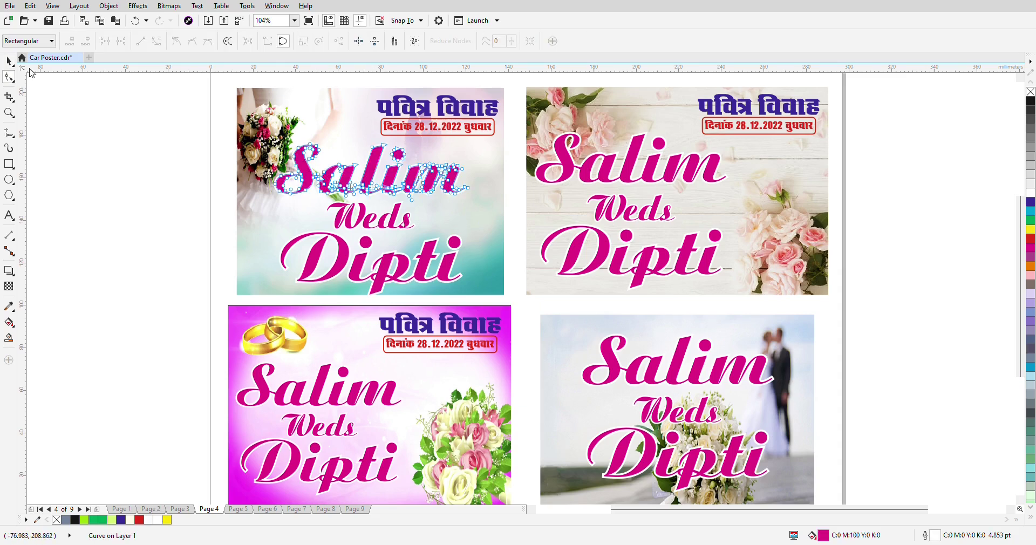
pyautogui.press('F10')
pyautogui.click(33, 86)
pyautogui.press('space')
pyautogui.click(325, 389)
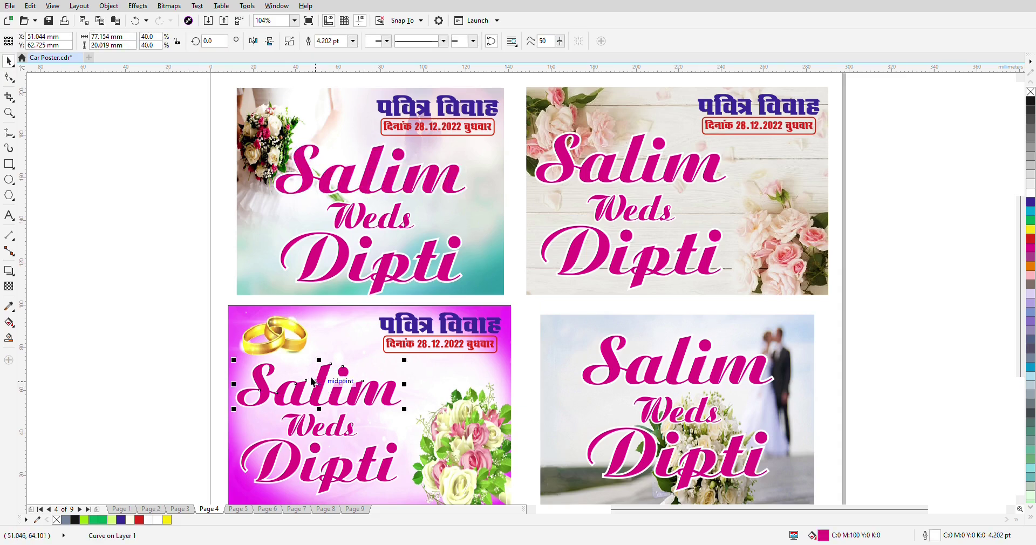
pyautogui.click(197, 312)
pyautogui.click(621, 204)
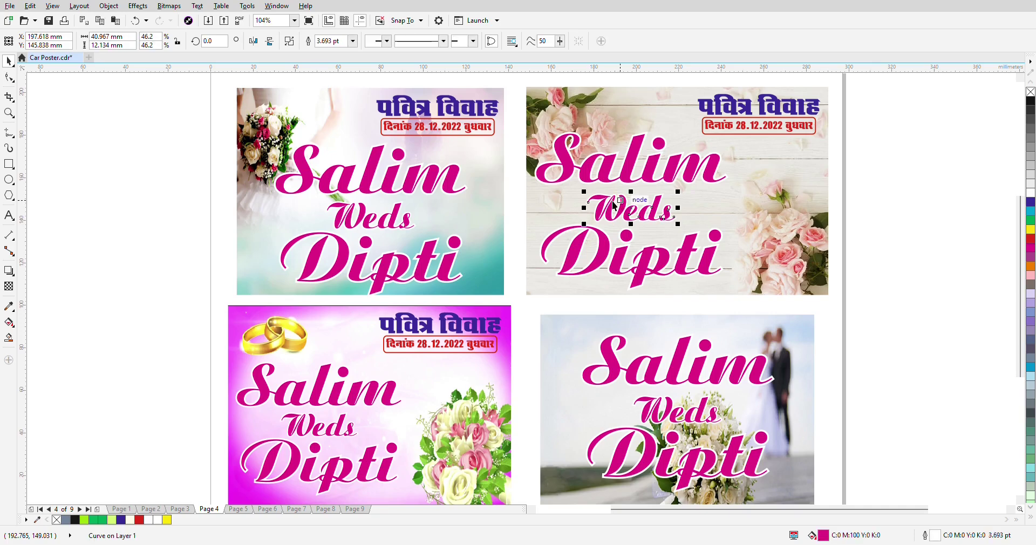
pyautogui.click(205, 164)
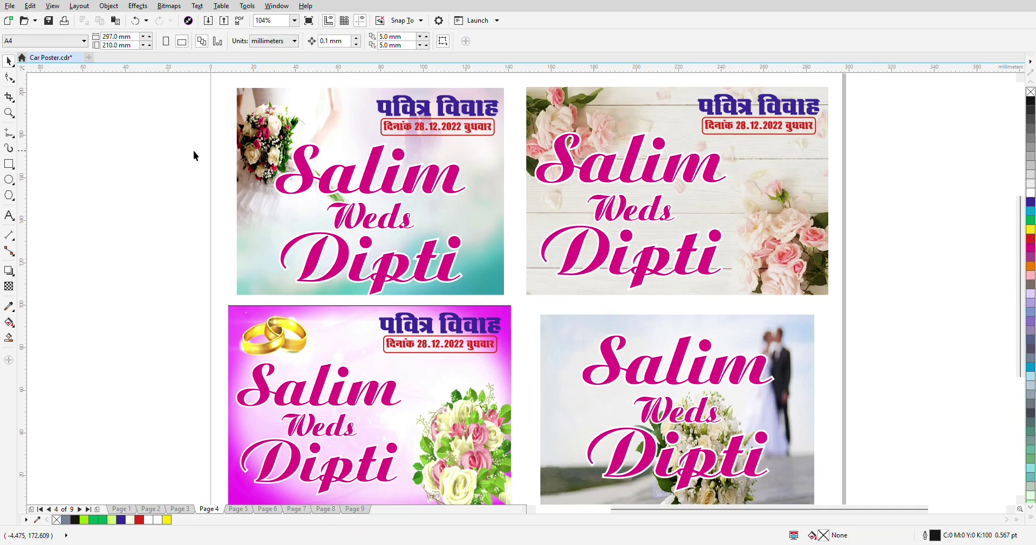
pyautogui.scroll(-1, 185, 154)
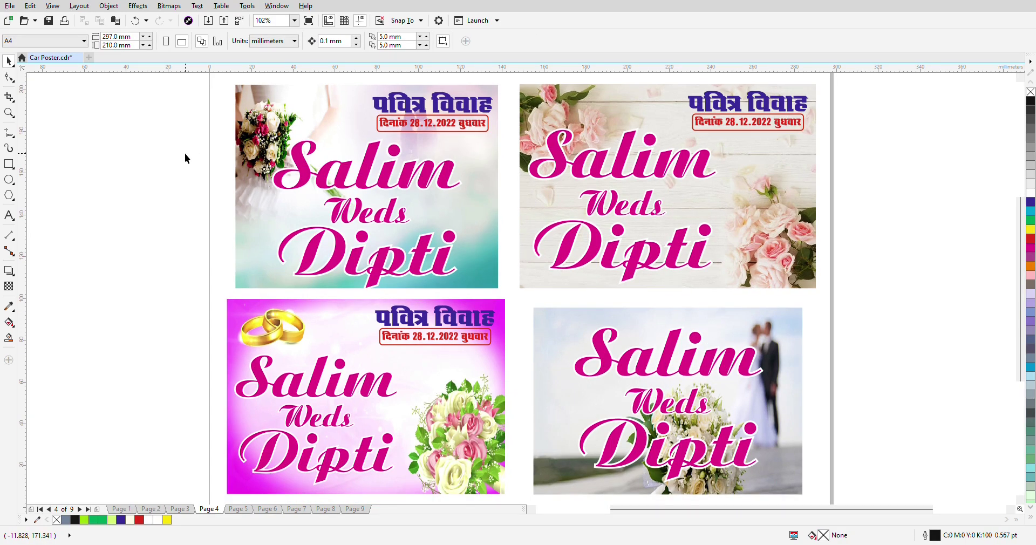
# - On page 3, delete the upper name on the Engagement Ceremony poster and re-enter the same name
pyautogui.press('pageup')
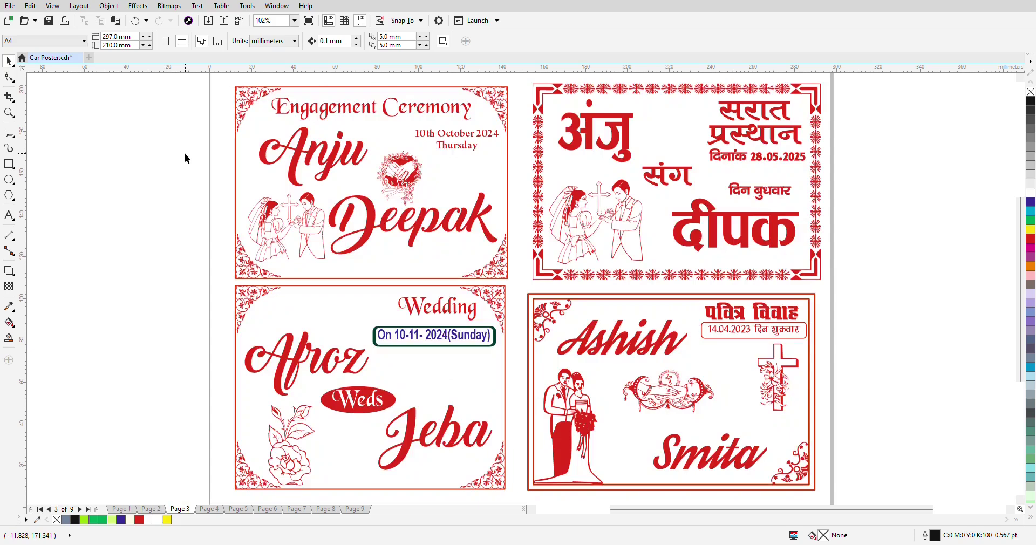
pyautogui.click(325, 151)
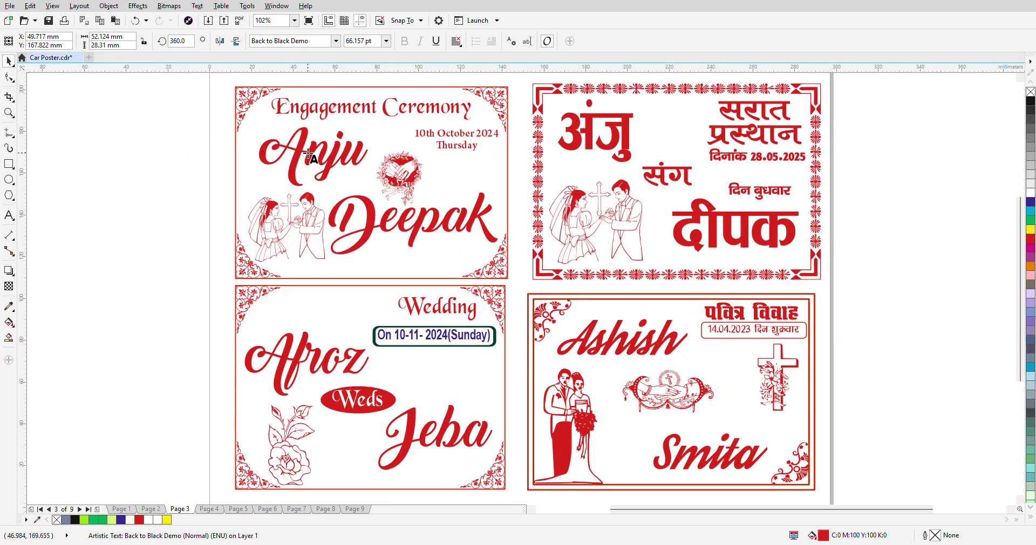
pyautogui.press('BackSpace')
pyautogui.press('BackSpace')
pyautogui.press('BackSpace')
pyautogui.press('BackSpace')
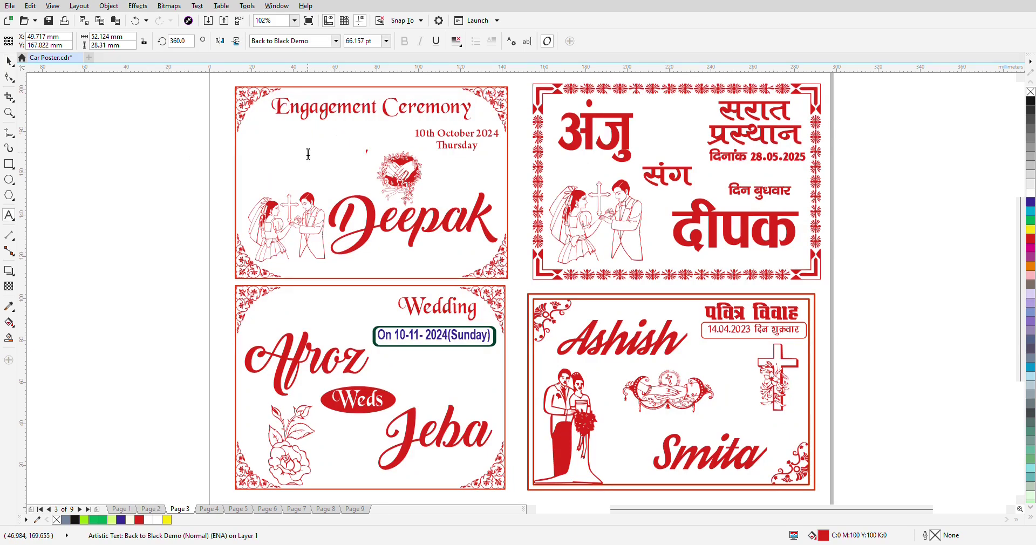
pyautogui.write('Anju')
pyautogui.press('Escape')
# - Replace the upper name on the Wedding poster with the date 10-11-2024 on page 3 with a different name
pyautogui.doubleClick(314, 353)
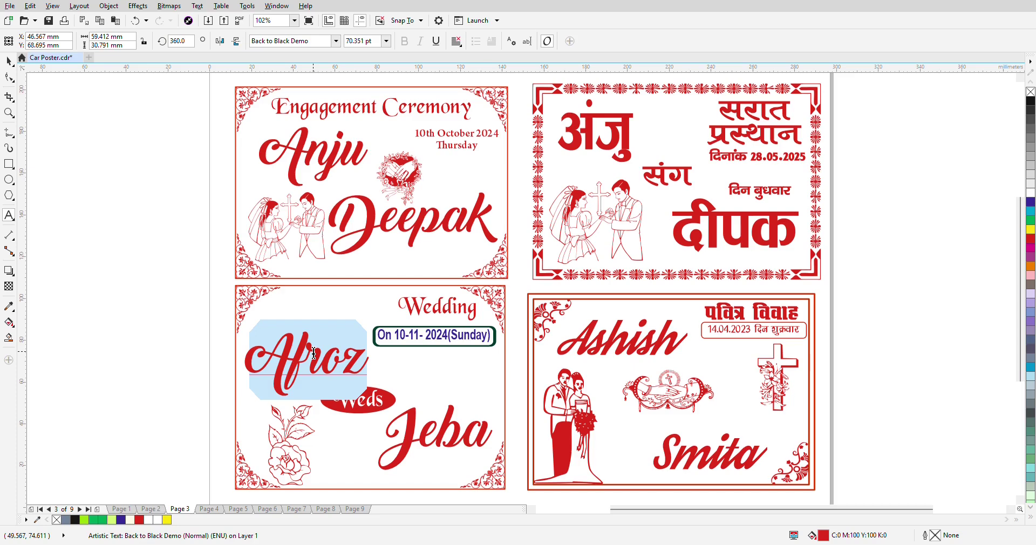
pyautogui.write('Joh')
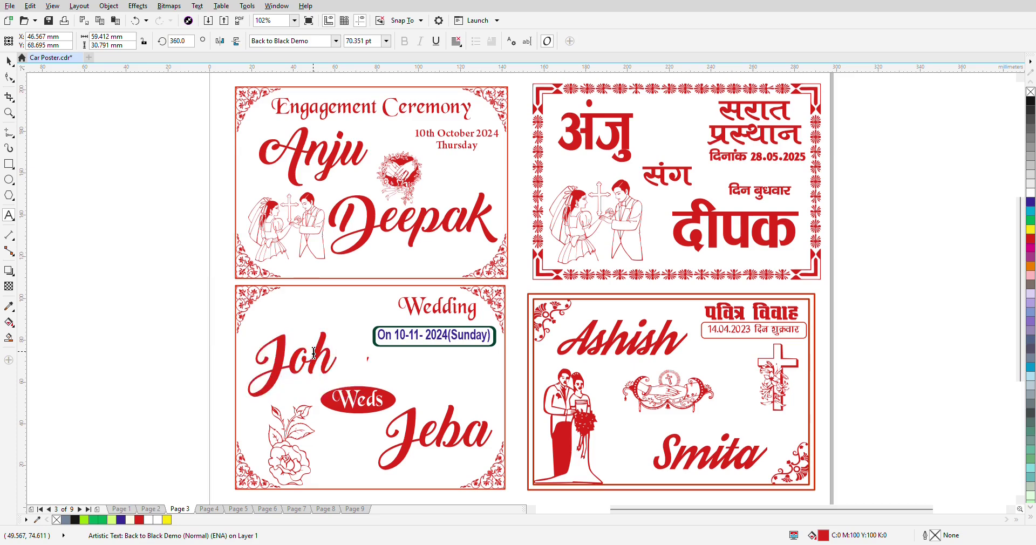
pyautogui.write('an')
pyautogui.click(9, 61)
pyautogui.click(100, 149)
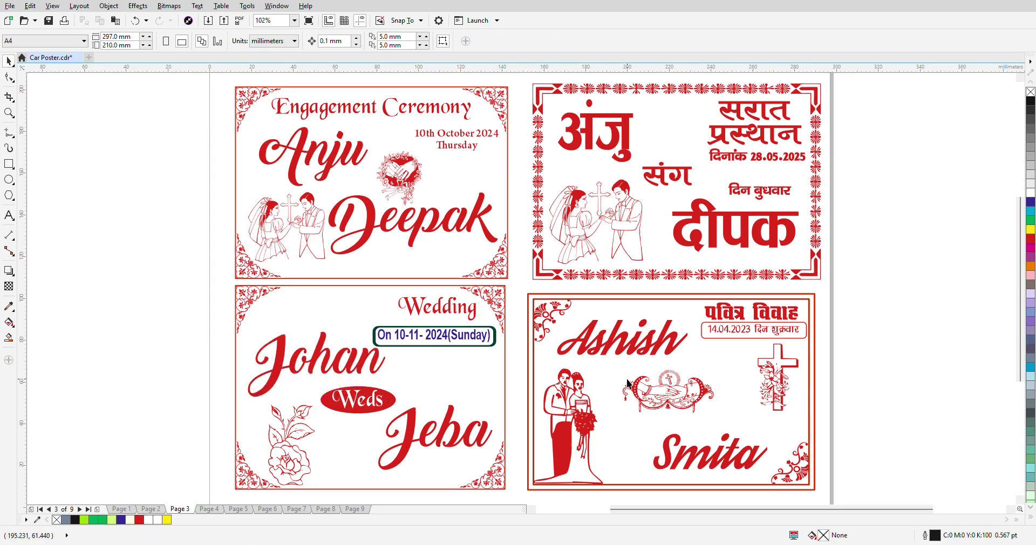
# - Ungroup the "सरात प्रस्थान" poster and replace its lower name with a different Hindi name
pyautogui.click(675, 244)
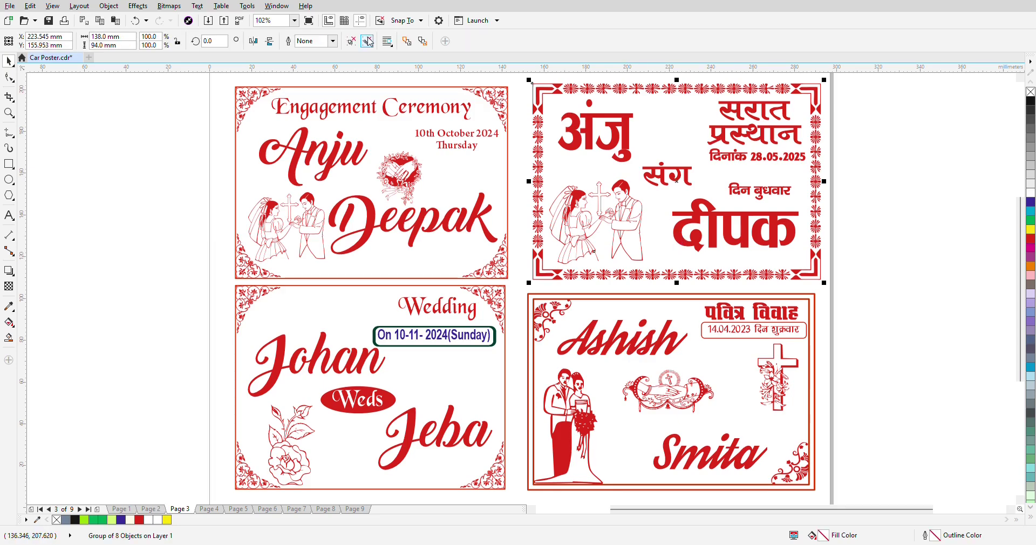
pyautogui.click(189, 113)
pyautogui.doubleClick(693, 244)
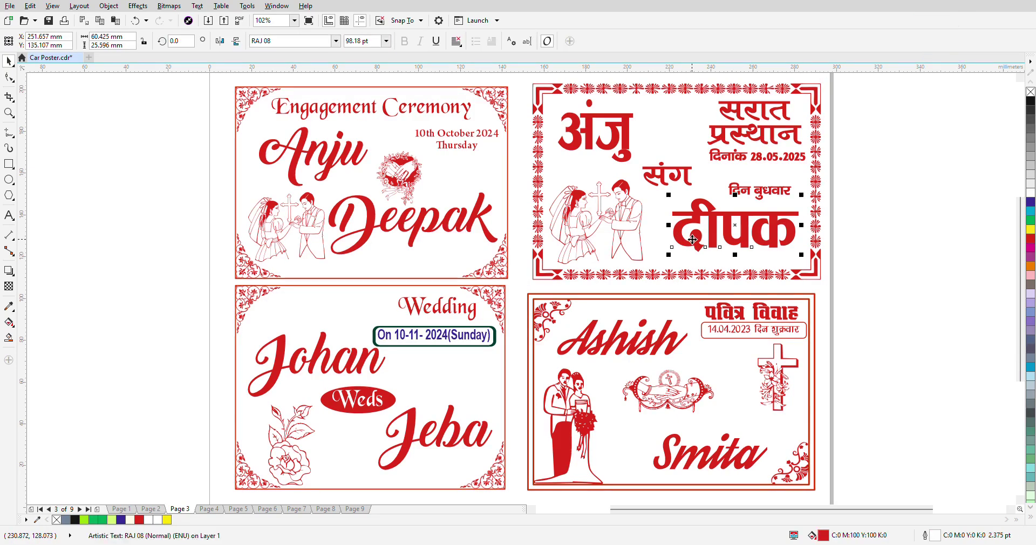
pyautogui.press('BackSpace')
pyautogui.press('BackSpace')
pyautogui.press('BackSpace')
pyautogui.press('BackSpace')
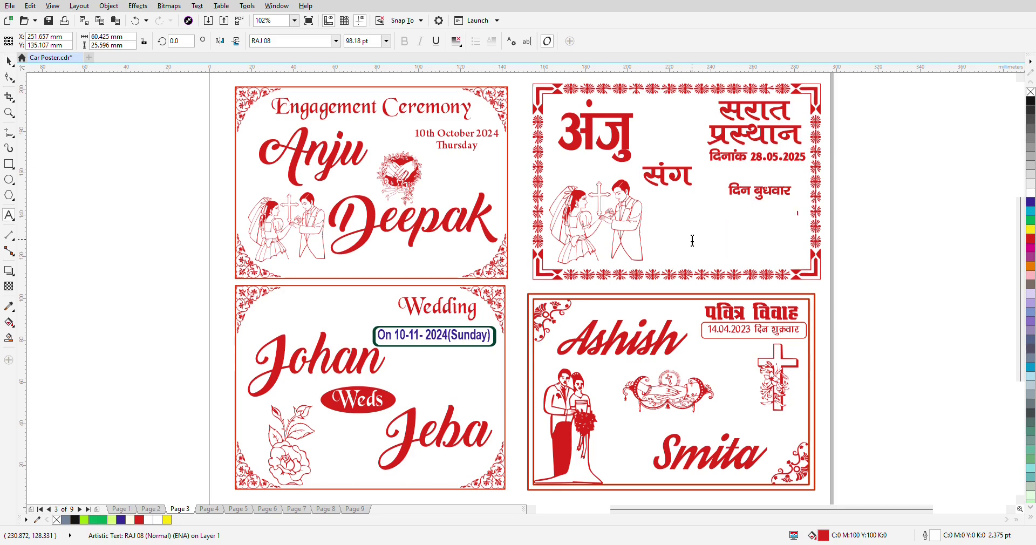
pyautogui.write('कुमार')
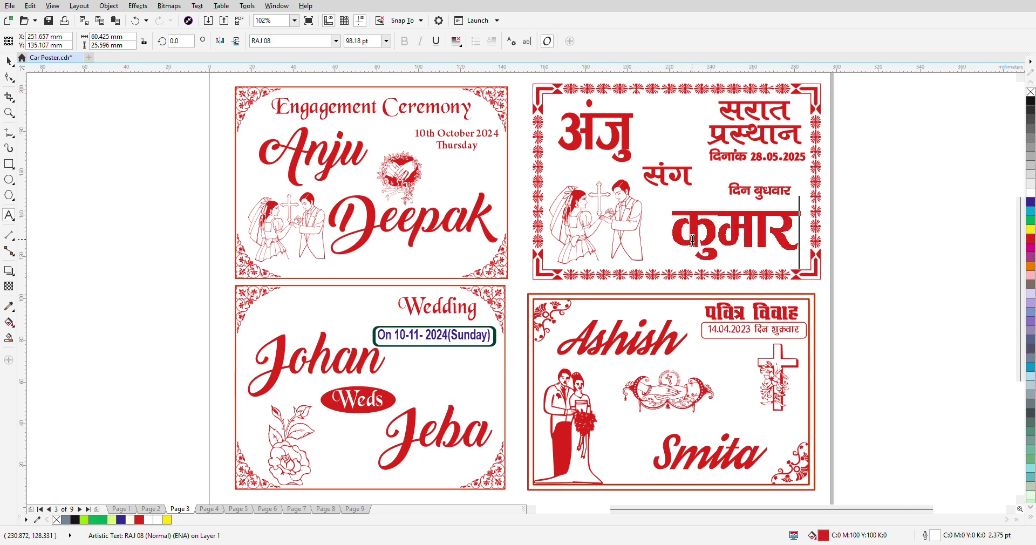
pyautogui.click(9, 61)
pyautogui.click(88, 146)
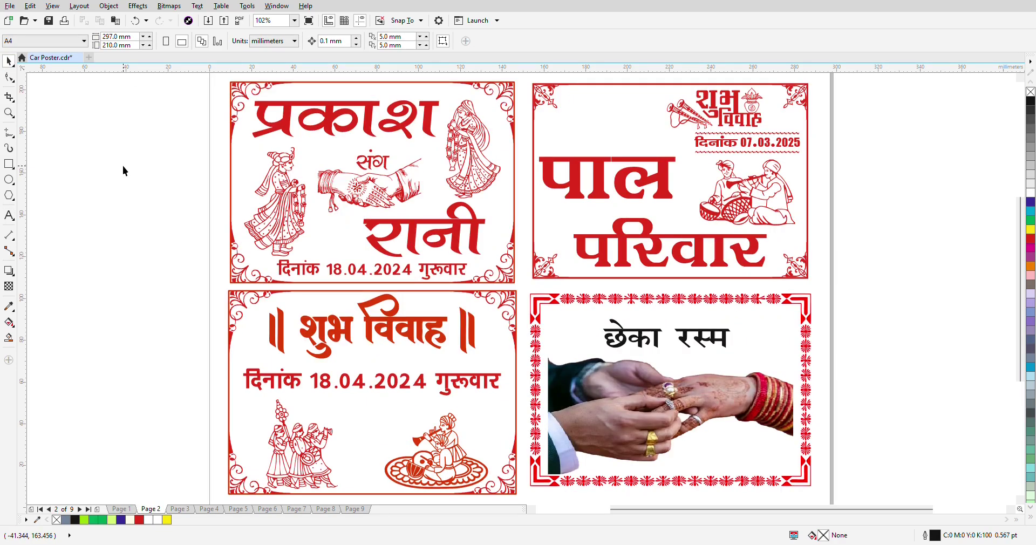
# - On page 2, ungroup the clasped-hands poster, replace its upper name with a different one, and check that the date line on the poster below is editable
pyautogui.click(354, 124)
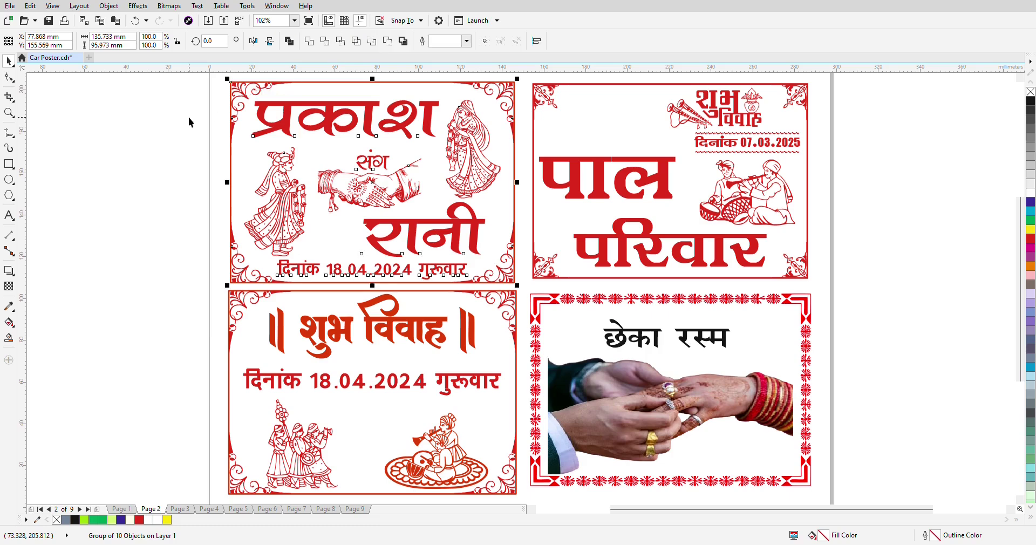
pyautogui.keyDown('ctrl'); pyautogui.click(288, 121); pyautogui.keyUp('ctrl')
pyautogui.doubleClick(287, 121)
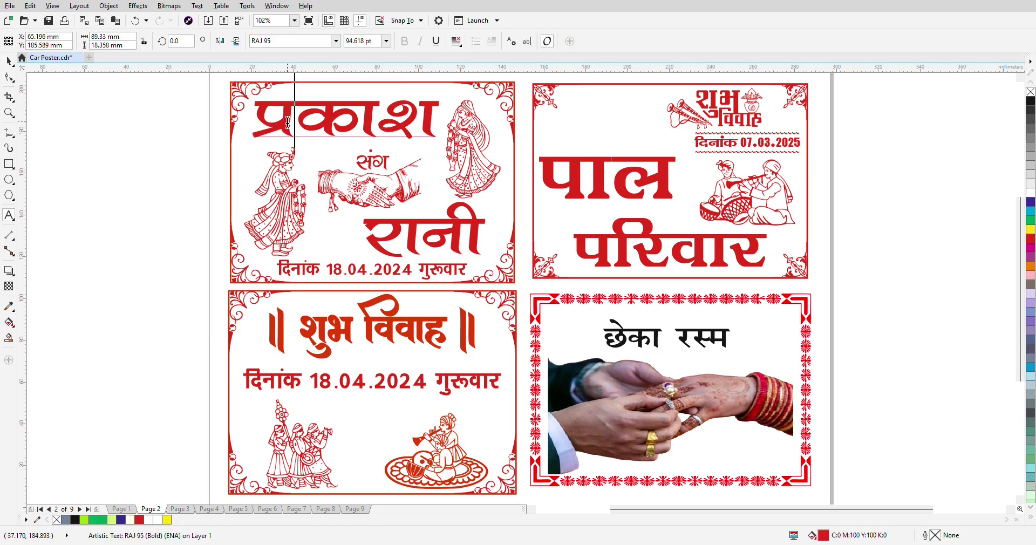
pyautogui.doubleClick(298, 122)
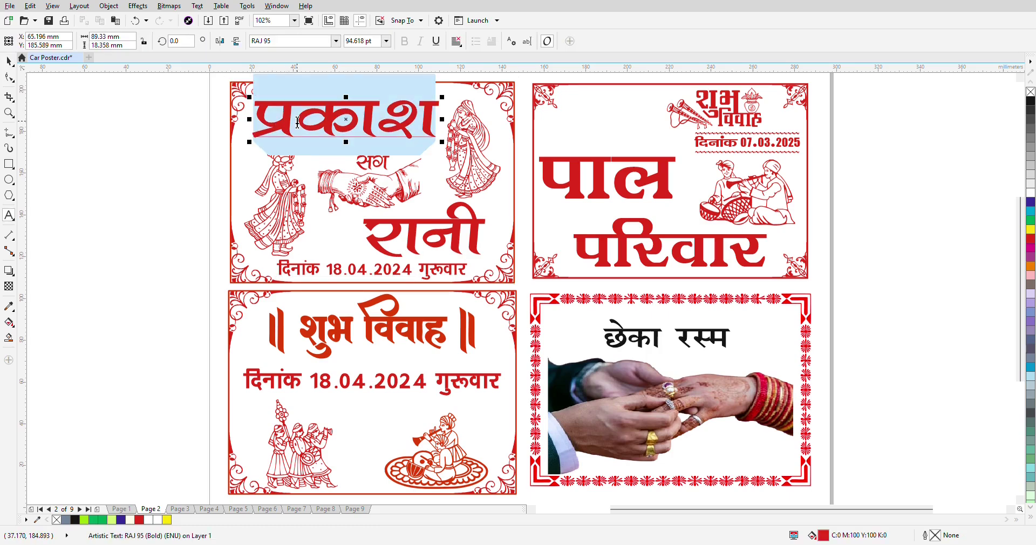
pyautogui.write('प्रतिक')
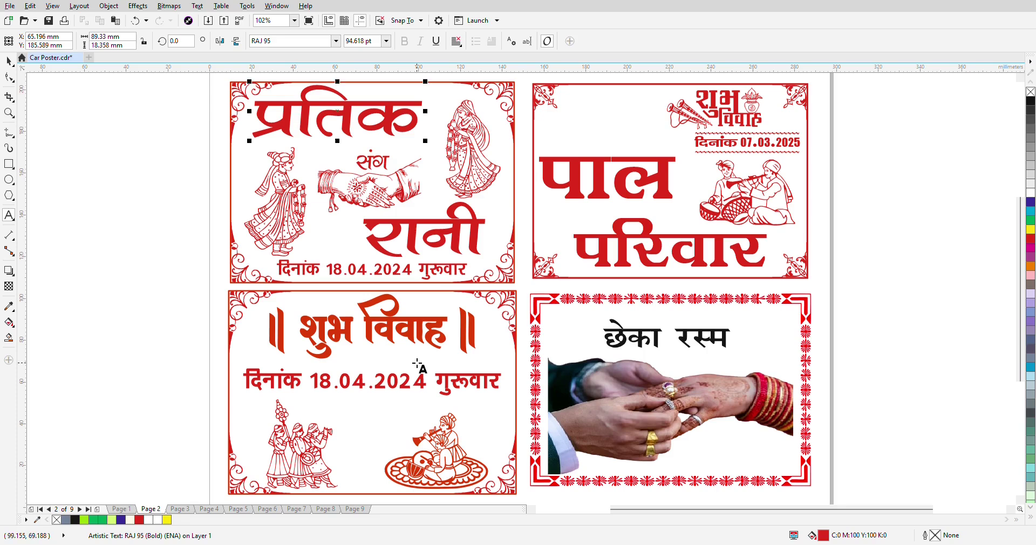
pyautogui.click(387, 381)
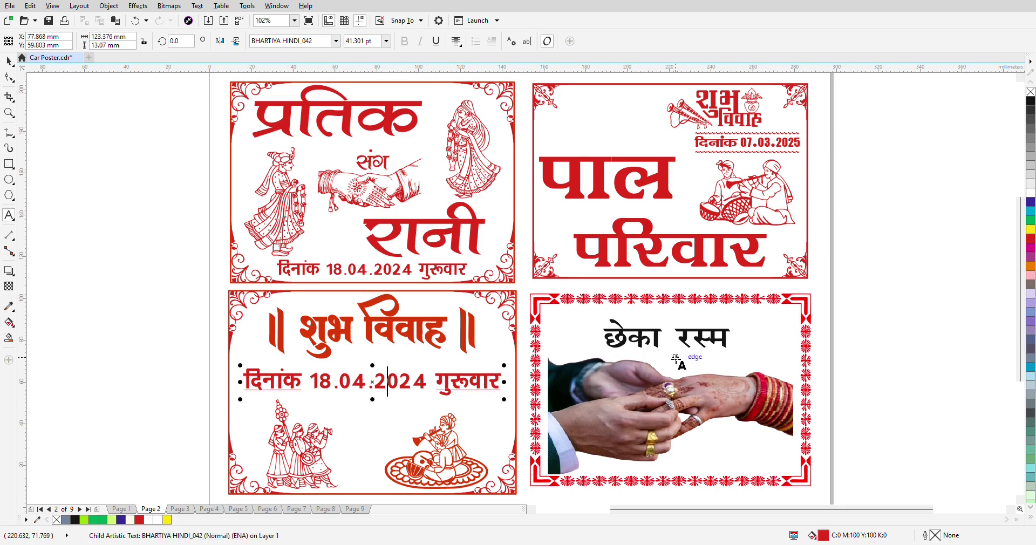
# - Replace the family name above "परिवार" on the poster dated 07.03.2025 with a different family name
pyautogui.click(601, 172)
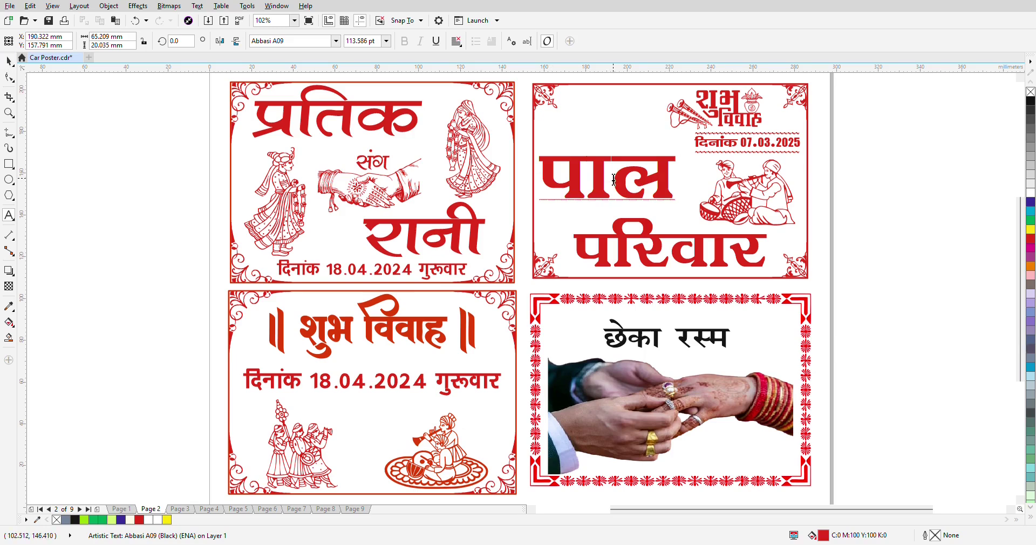
pyautogui.doubleClick(613, 180)
pyautogui.write('साह')
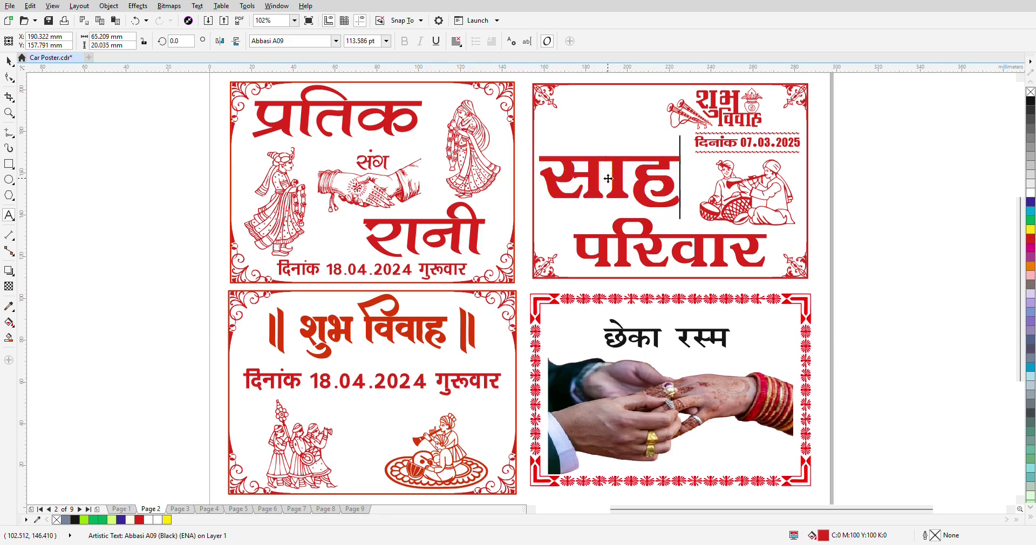
pyautogui.click(8, 61)
pyautogui.click(123, 174)
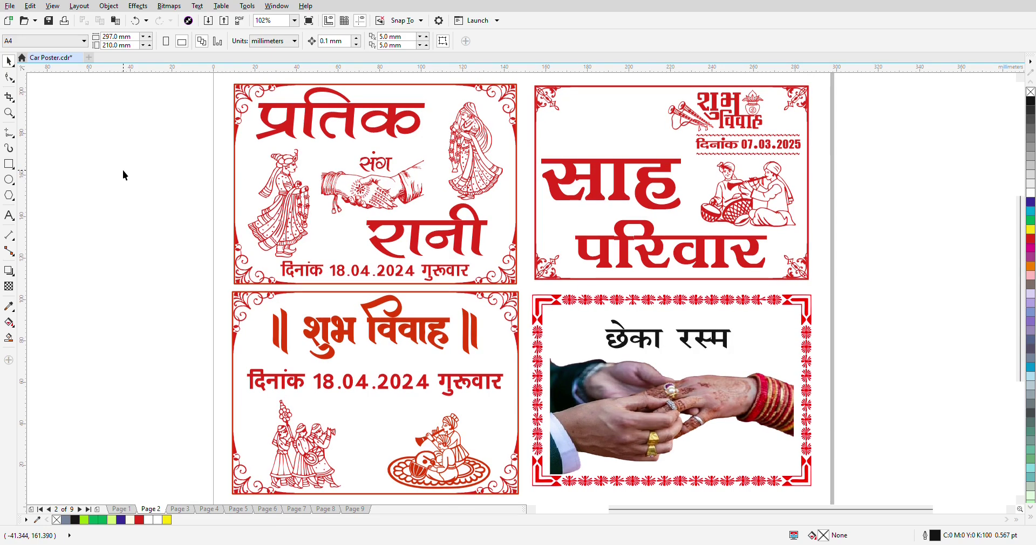
# - On page 1, ungroup the multicoloured poster dated 28.06.2023 and replace its upper name with a different Hindi name
pyautogui.press('pageup')
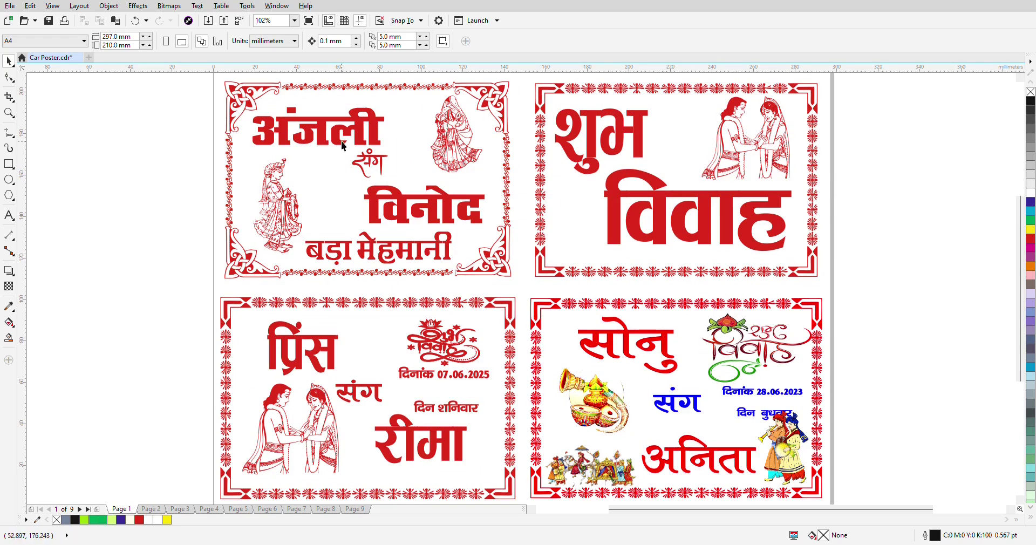
pyautogui.click(616, 145)
pyautogui.click(628, 337)
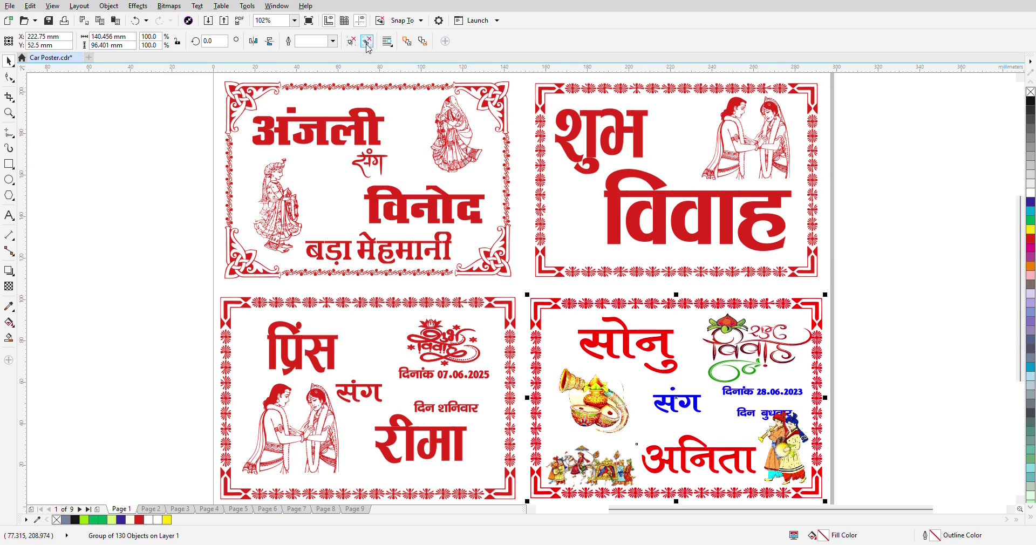
pyautogui.click(196, 203)
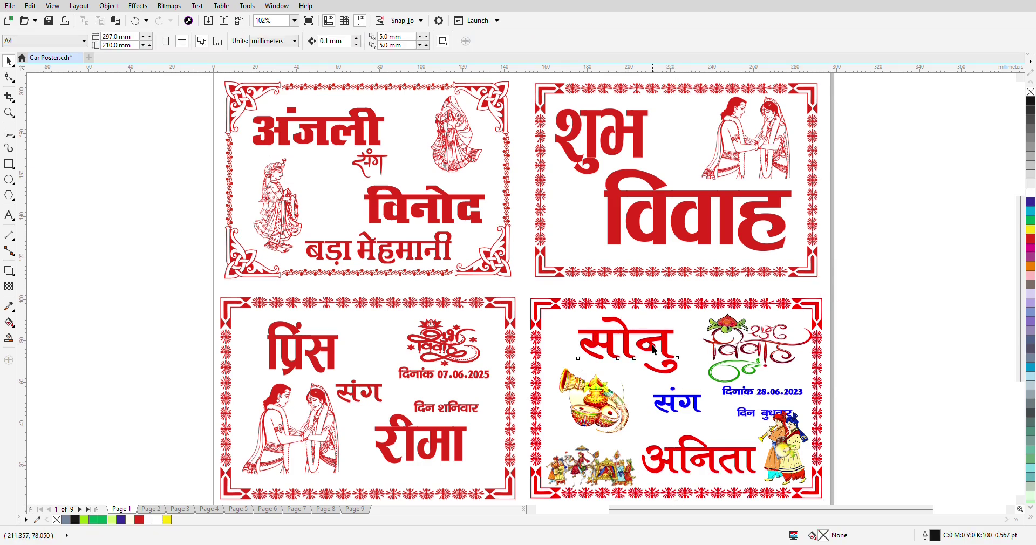
pyautogui.doubleClick(634, 345)
pyautogui.hotkey('ctrl', 'a')
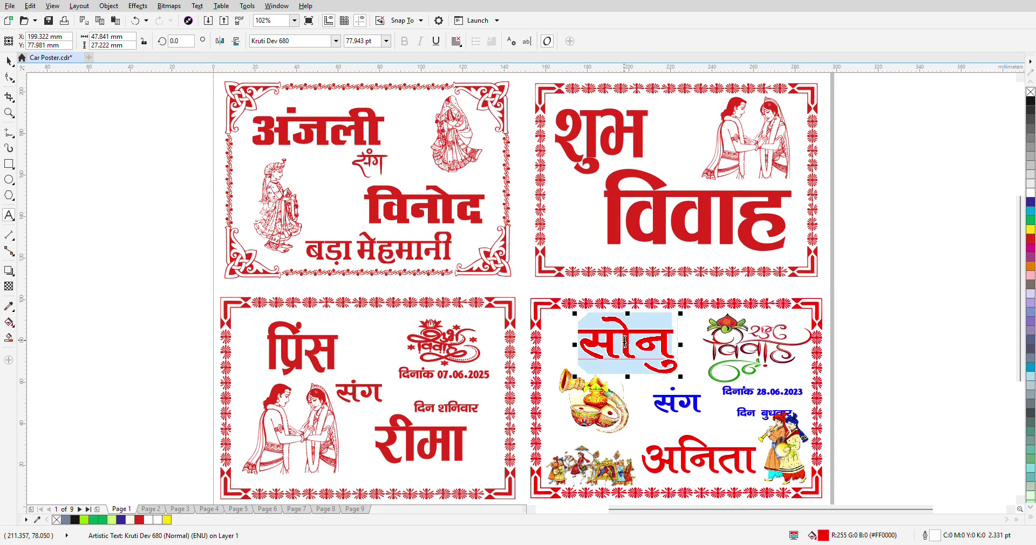
pyautogui.write('lfej')
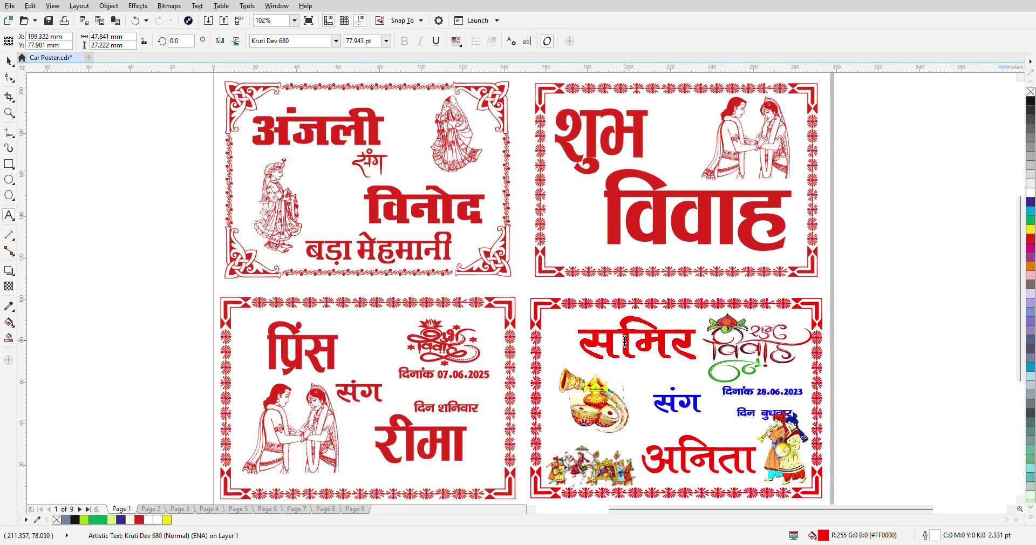
# - Move the replaced name slightly left, clear of the wedding emblem, and save the document
pyautogui.click(9, 61)
pyautogui.moveTo(638, 339); pyautogui.dragTo(623, 341)
pyautogui.click(113, 286)
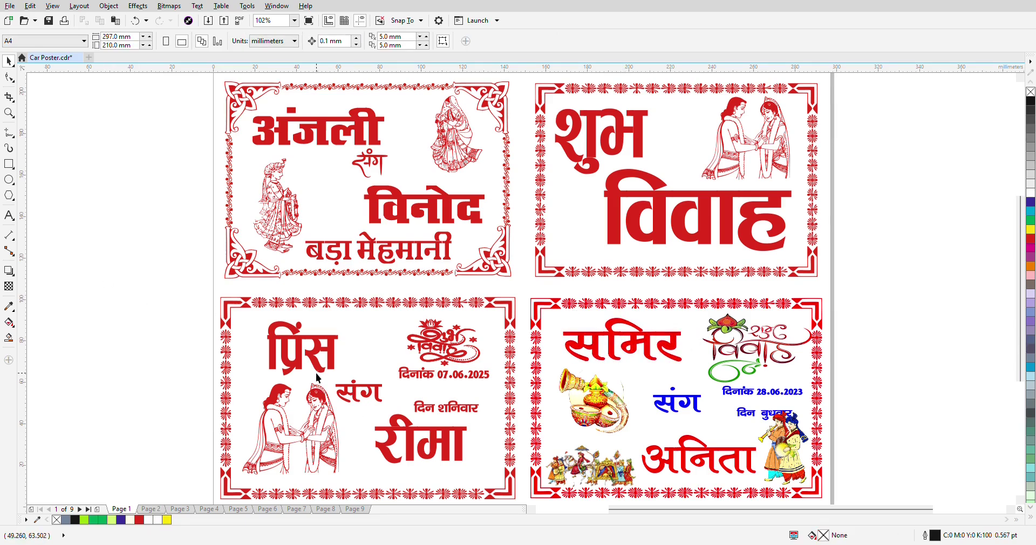
pyautogui.click(291, 356)
pyautogui.click(113, 282)
pyautogui.hotkey('ctrl', 's')
# - Examine the page 1 posters up close, from the "बड़ा मेहमानी" poster to the one dated 07.06.2025
pyautogui.hotkey('shift', 'F4')
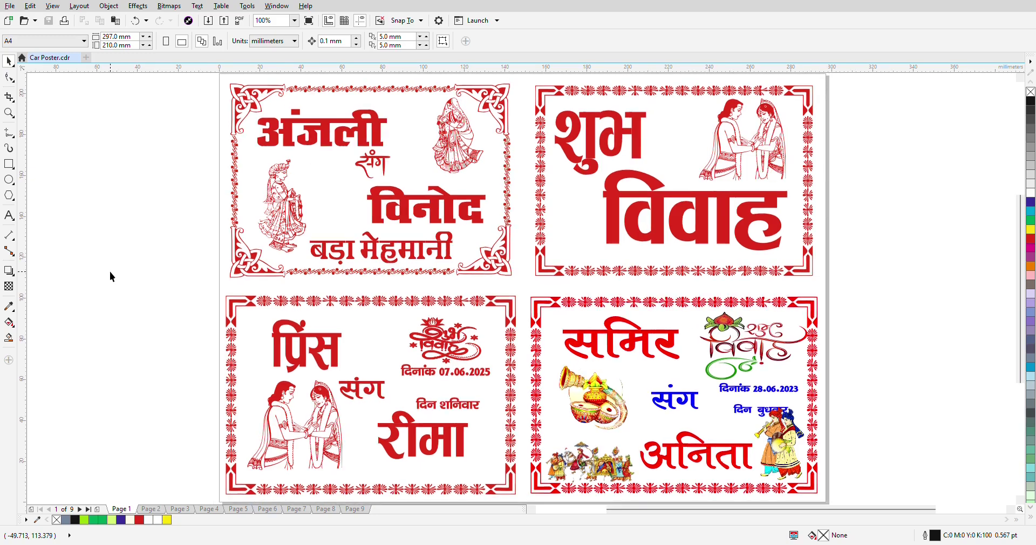
pyautogui.click(9, 113)
pyautogui.moveTo(223, 76); pyautogui.dragTo(517, 280)
pyautogui.press('space')
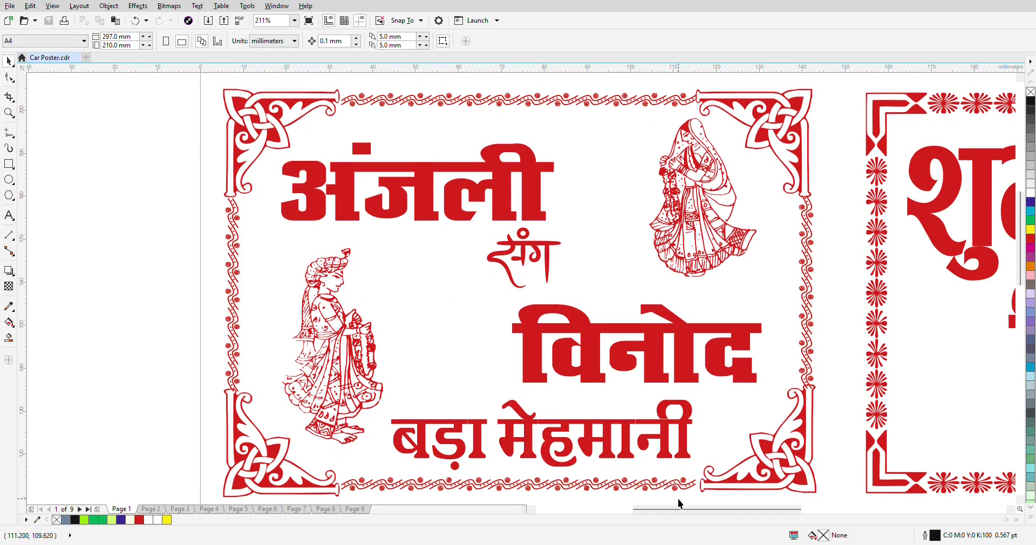
pyautogui.moveTo(682, 509); pyautogui.dragTo(771, 509)
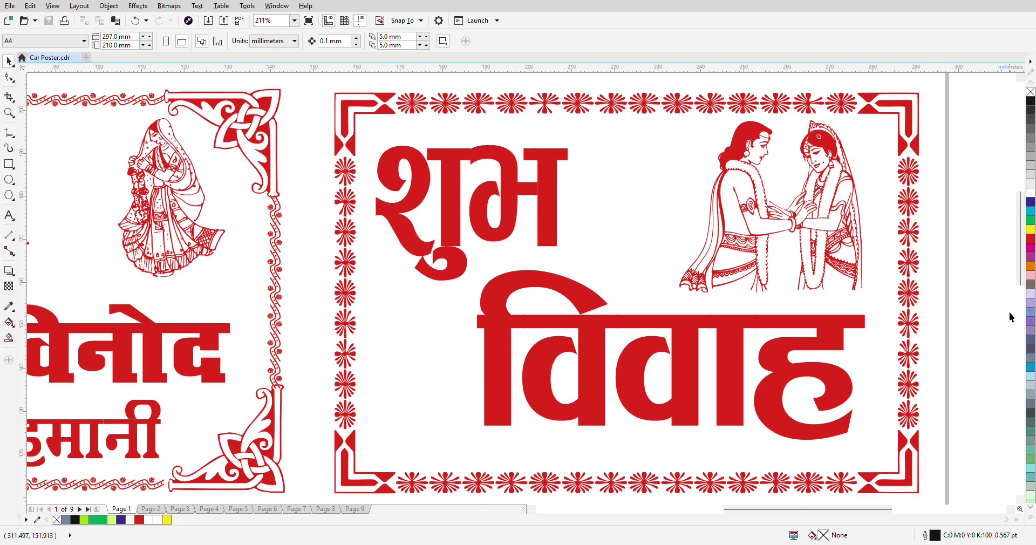
pyautogui.moveTo(1019, 285); pyautogui.dragTo(1009, 383)
pyautogui.moveTo(734, 512); pyautogui.dragTo(667, 520)
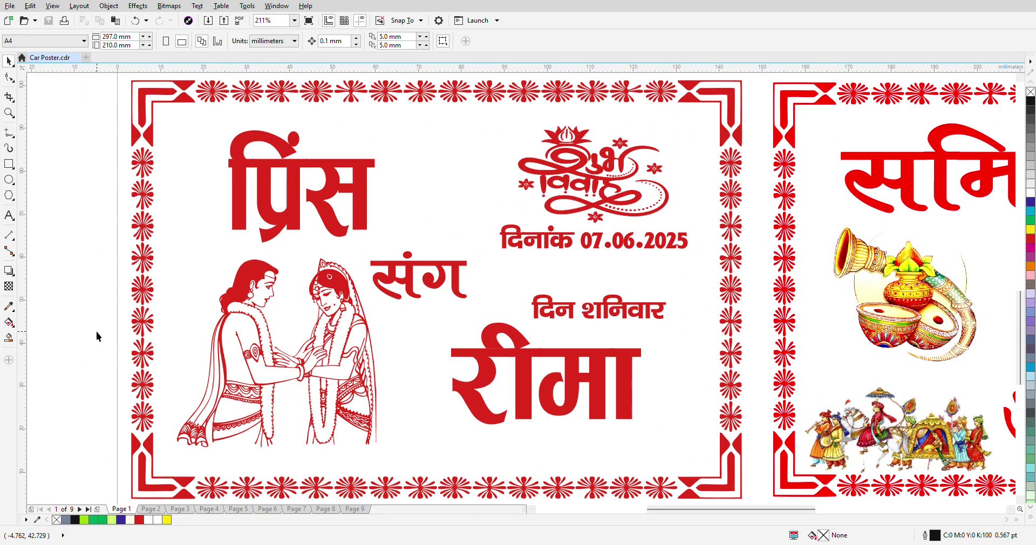
# - Review the full-page poster layouts one page at a time from page 1 through page 8
pyautogui.hotkey('shift', 'F4')
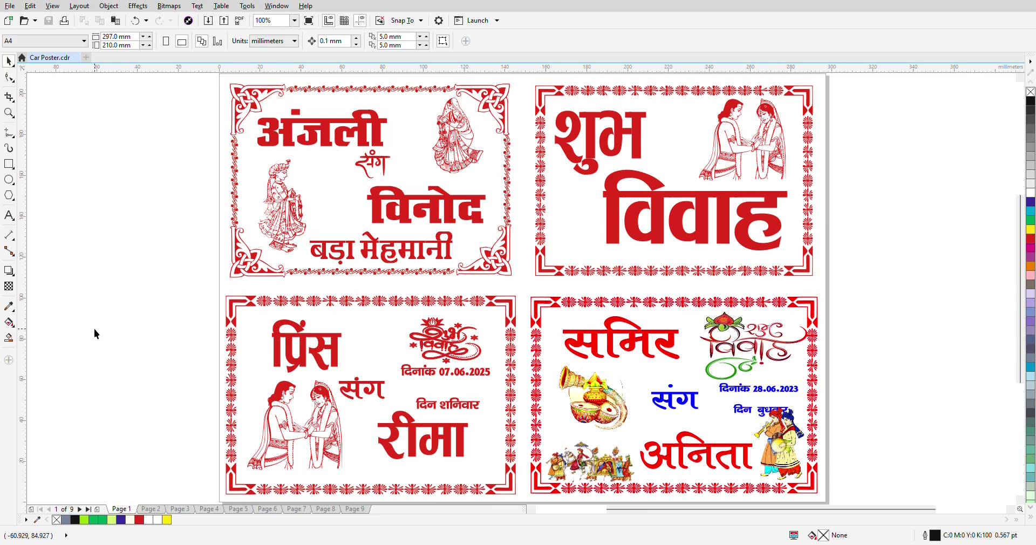
pyautogui.press('pagedown')
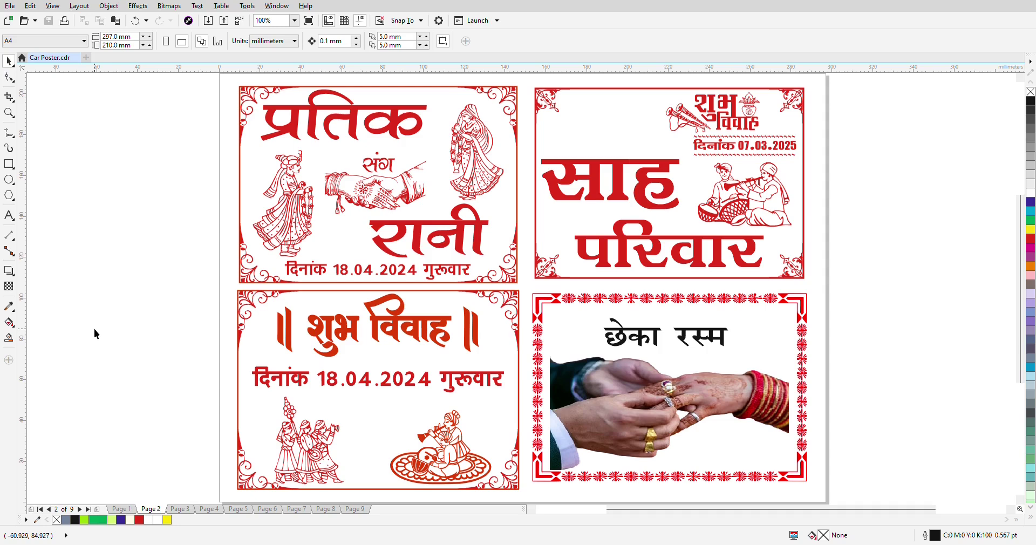
pyautogui.press('pagedown')
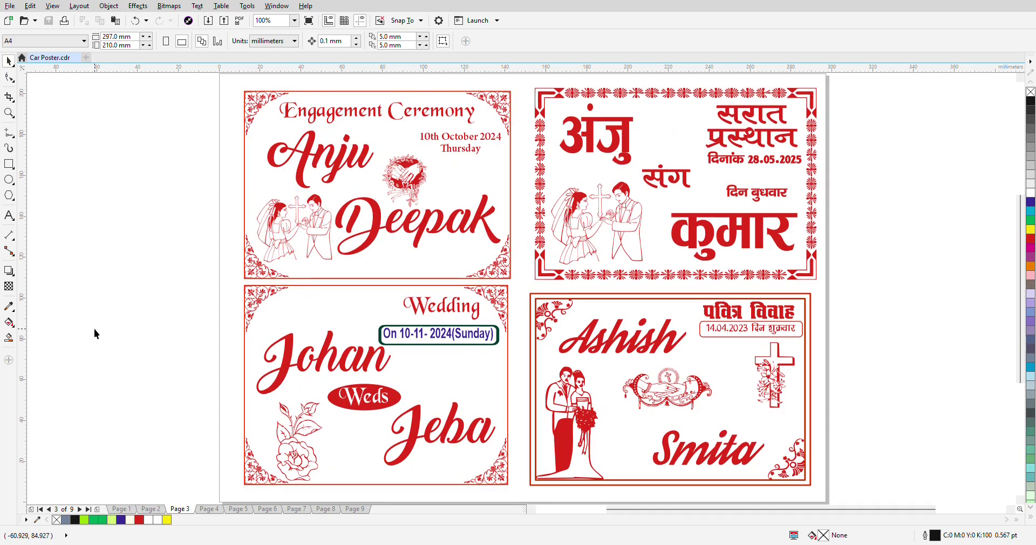
pyautogui.press('pagedown')
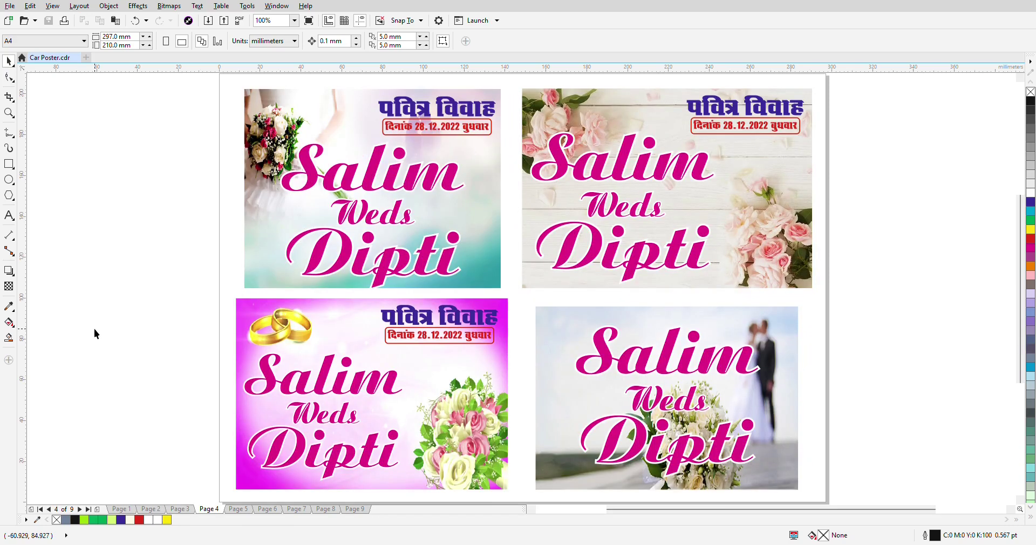
pyautogui.press('pagedown')
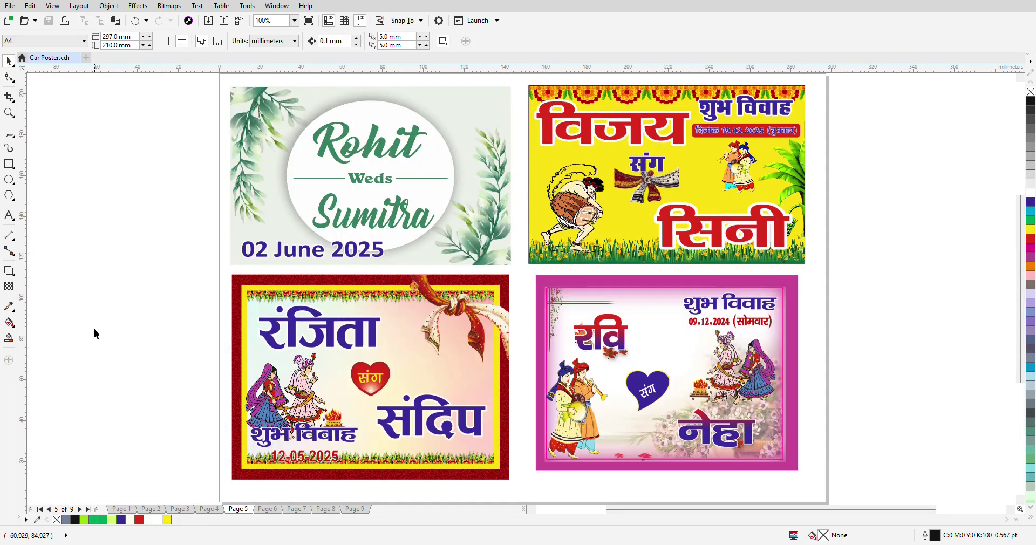
pyautogui.press('pagedown')
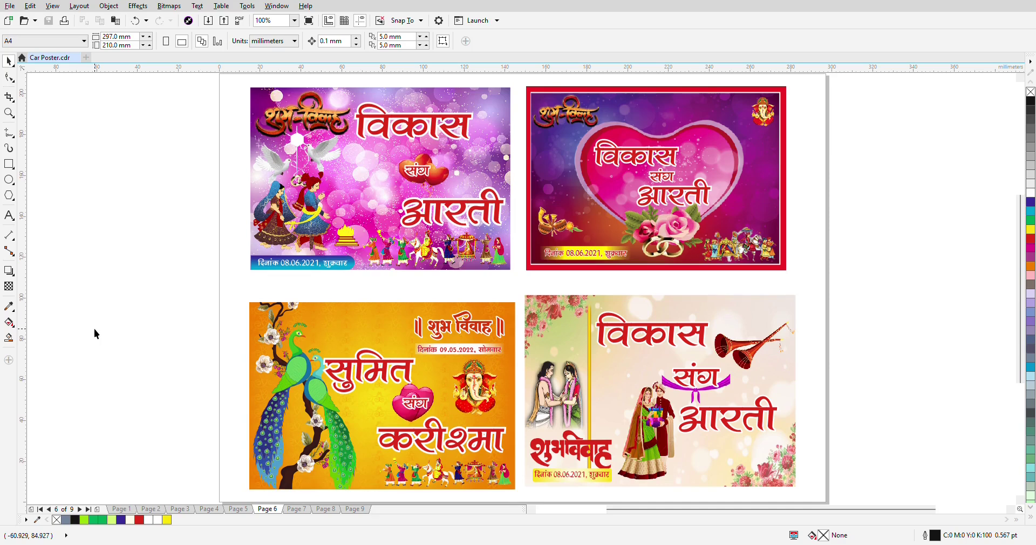
pyautogui.press('pagedown')
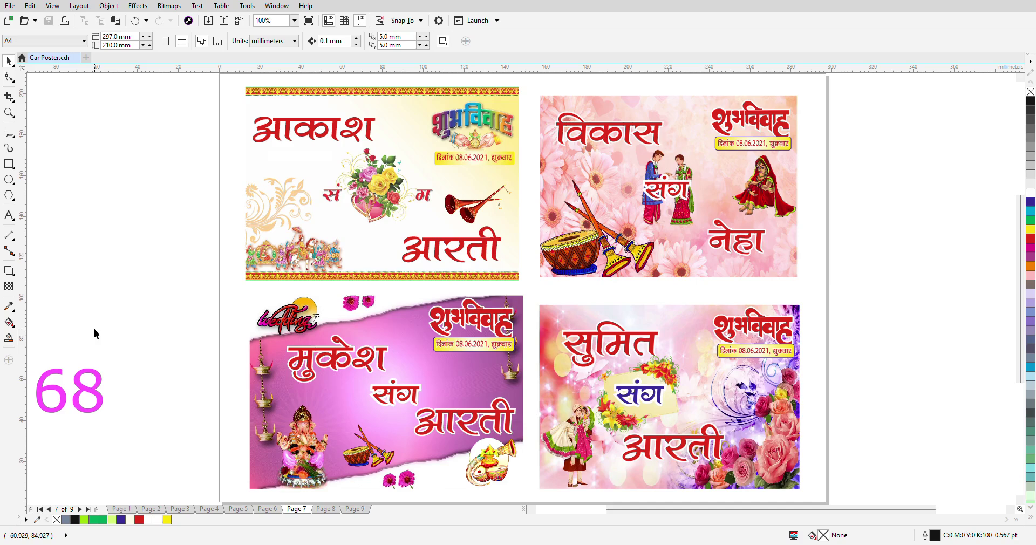
pyautogui.press('pagedown')
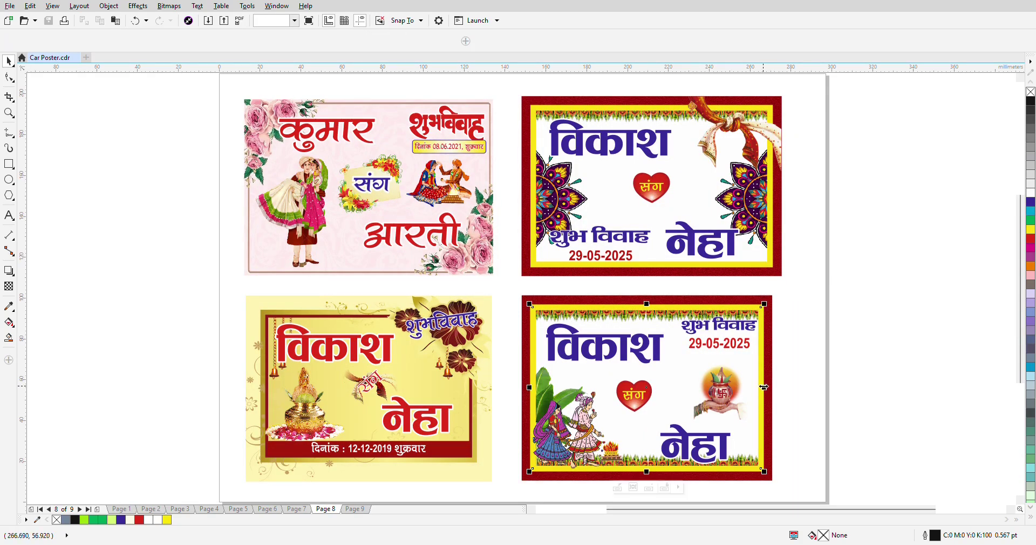
# - On page 8, stretch the whole couple-and-pot poster horizontally to match the width of the ribbon poster above it, and save the document
pyautogui.moveTo(517, 289); pyautogui.dragTo(786, 482)
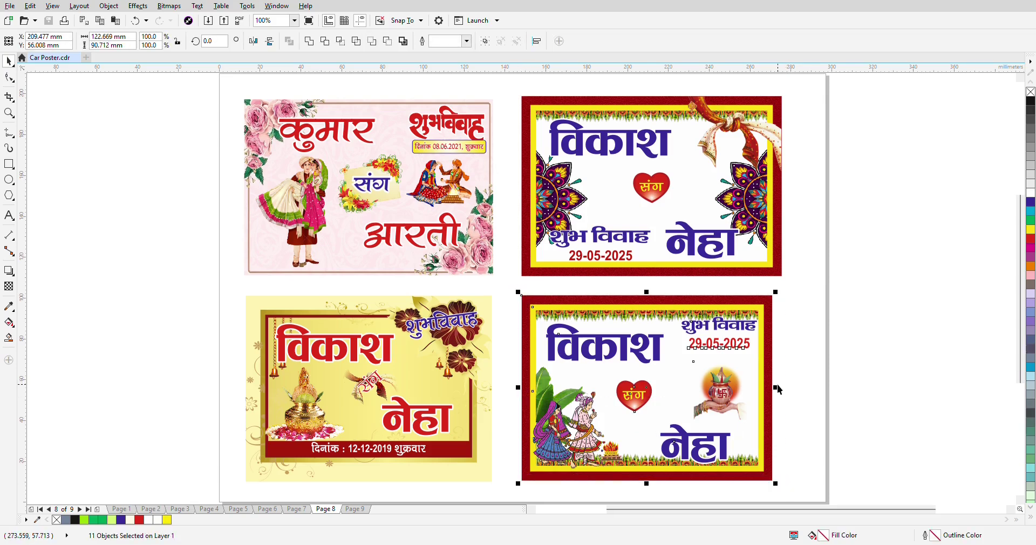
pyautogui.moveTo(785, 384); pyautogui.dragTo(787, 384)
pyautogui.click(885, 358)
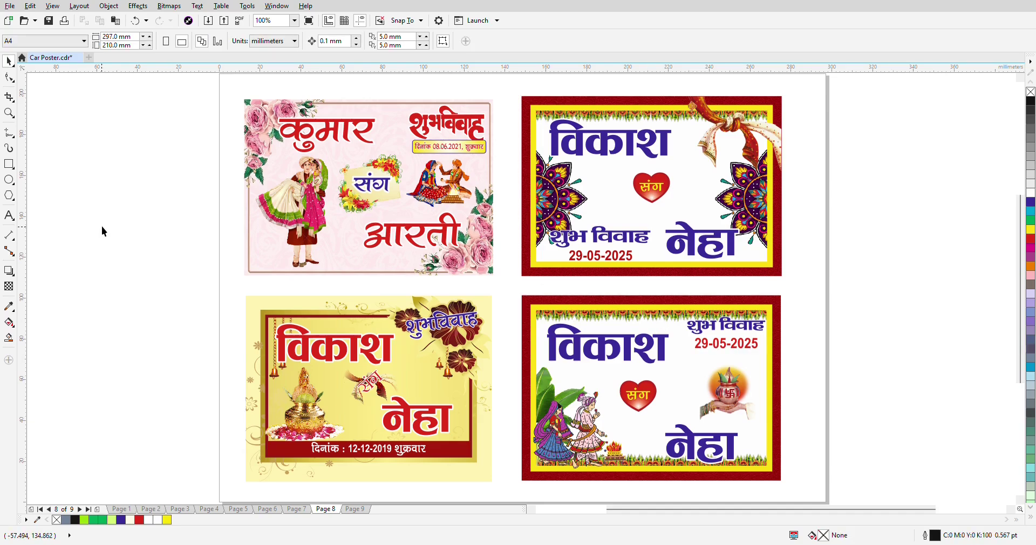
pyautogui.hotkey('ctrl', 's')
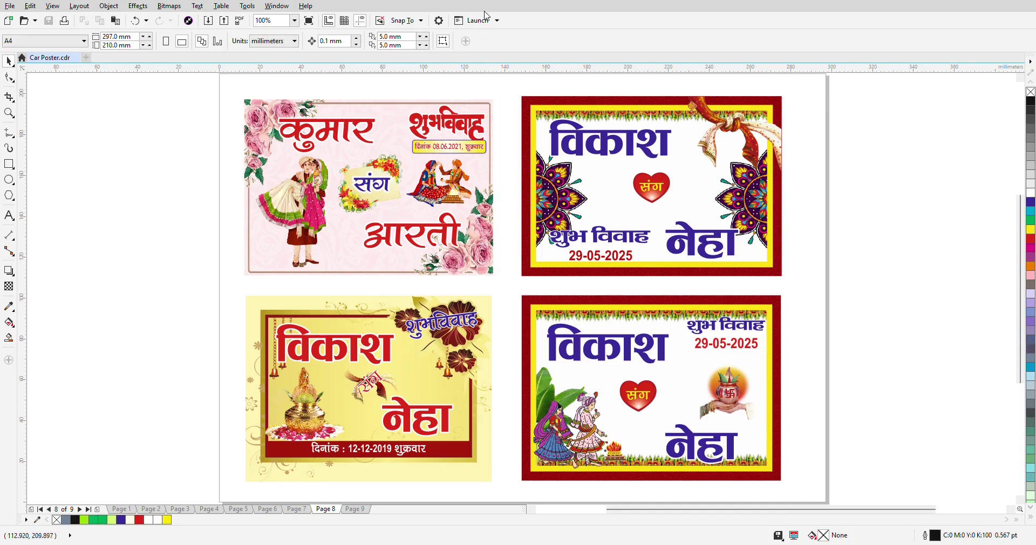